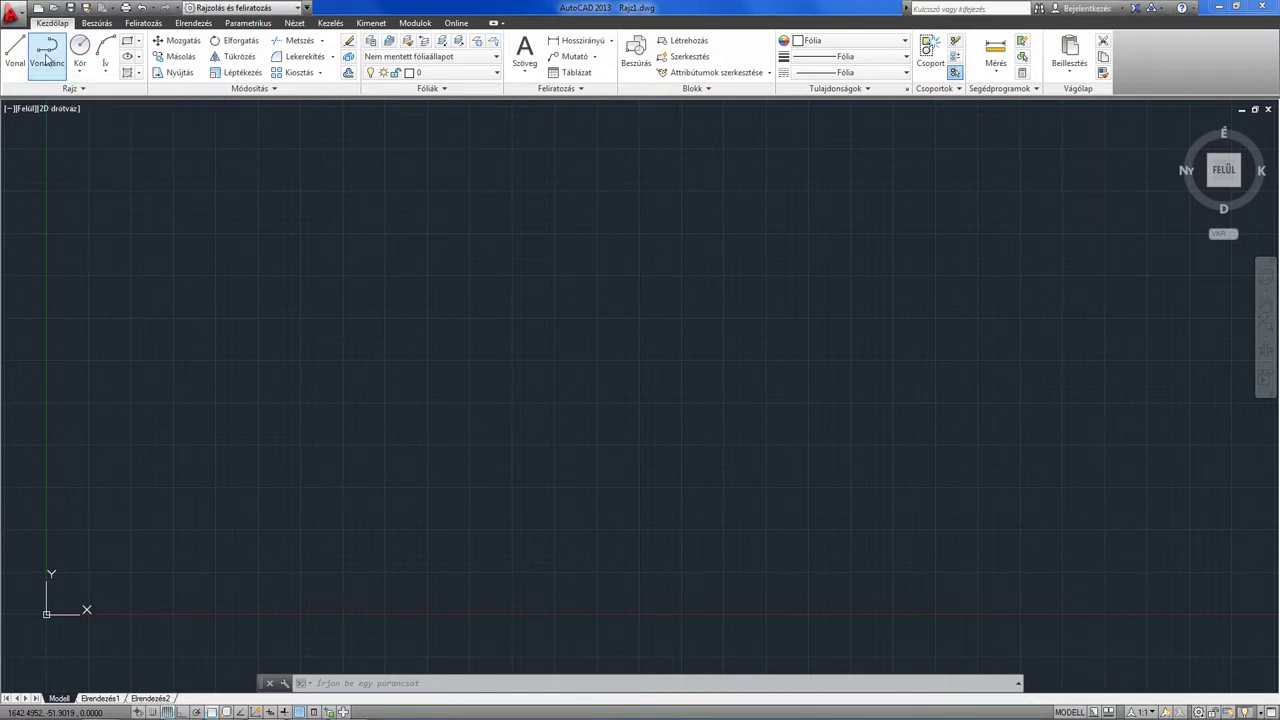
# Draw a six-vertex, five-segment zigzag polyline across the middle of the drawing, then select it.
pyautogui.click(49, 60)
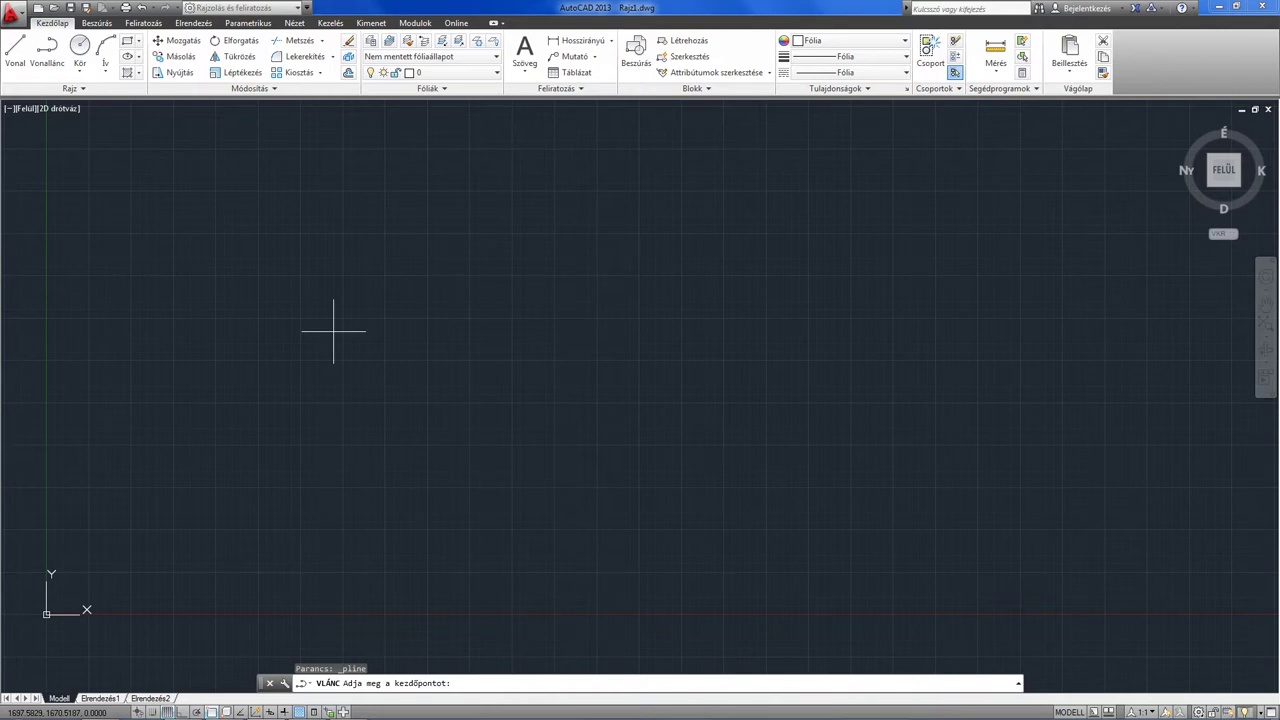
pyautogui.click(316, 392)
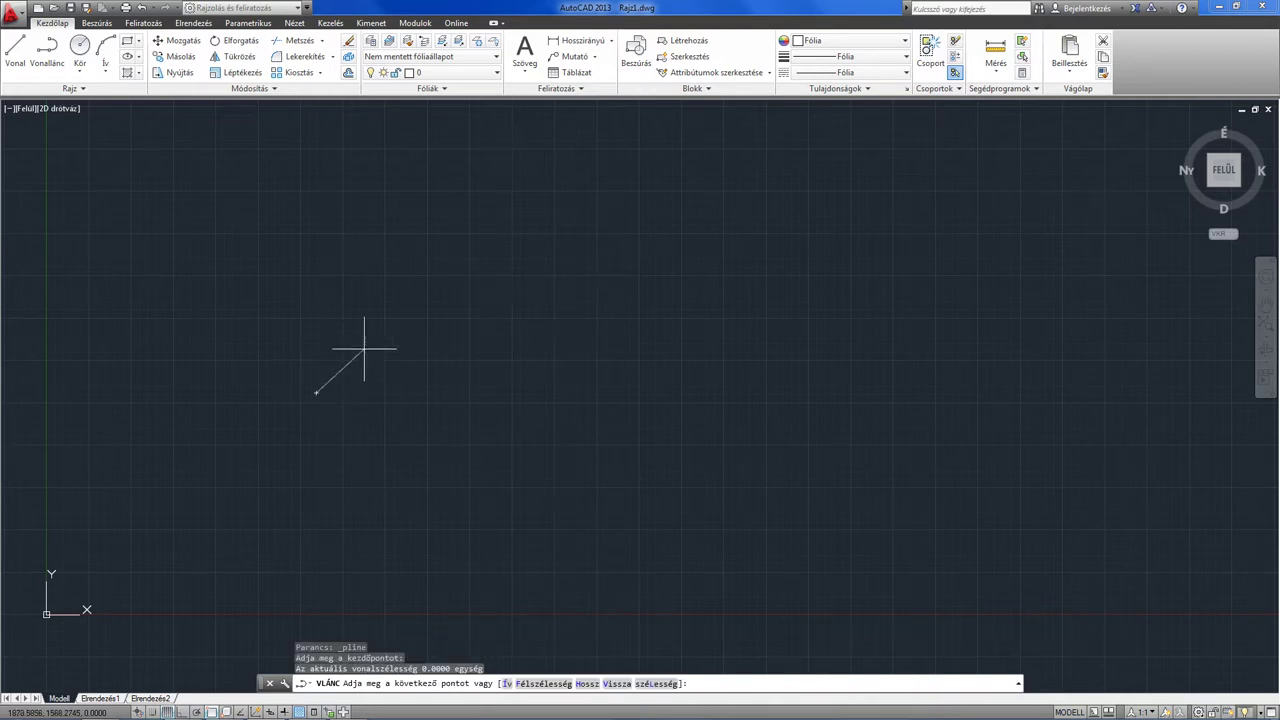
pyautogui.click(404, 264)
pyautogui.click(492, 374)
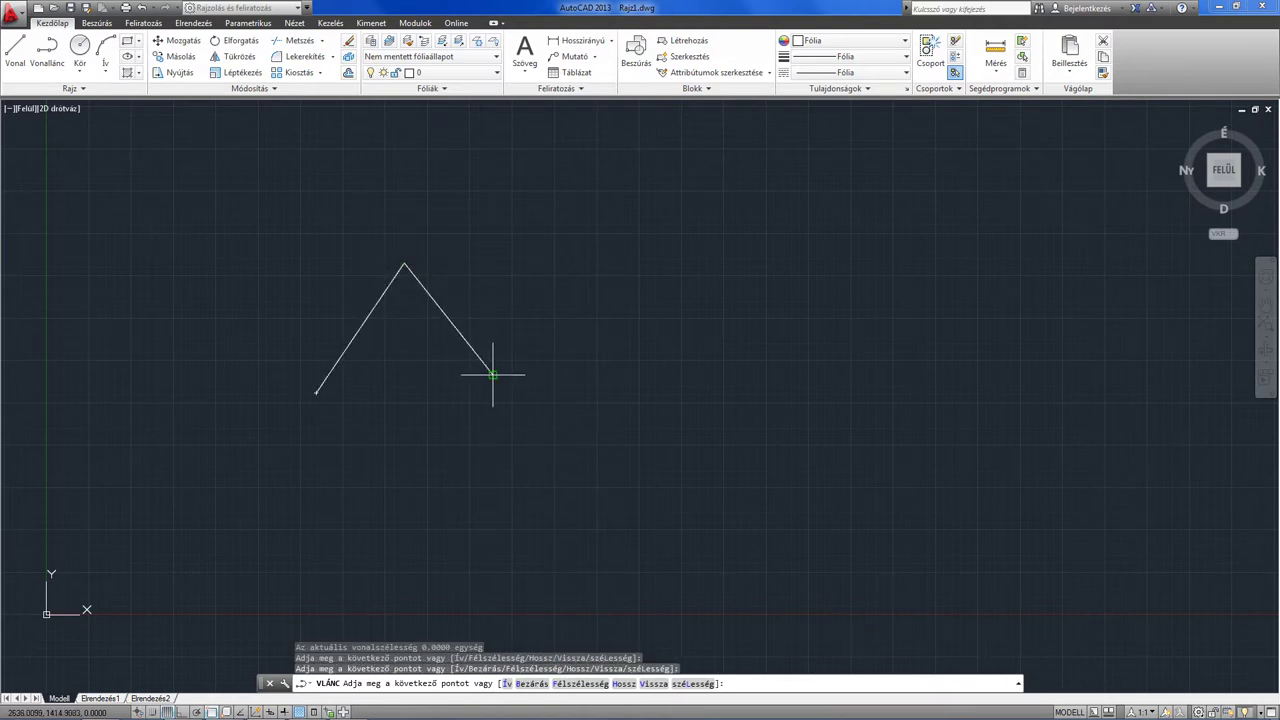
pyautogui.click(575, 273)
pyautogui.click(668, 368)
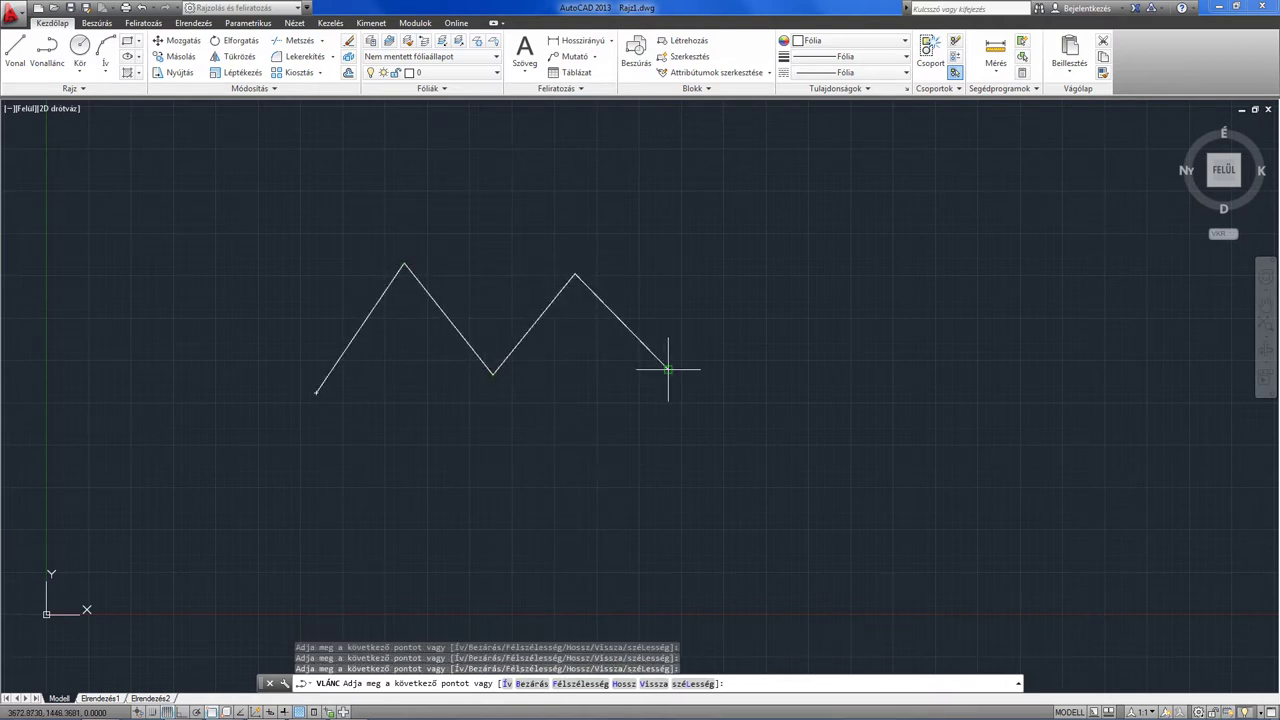
pyautogui.click(752, 308)
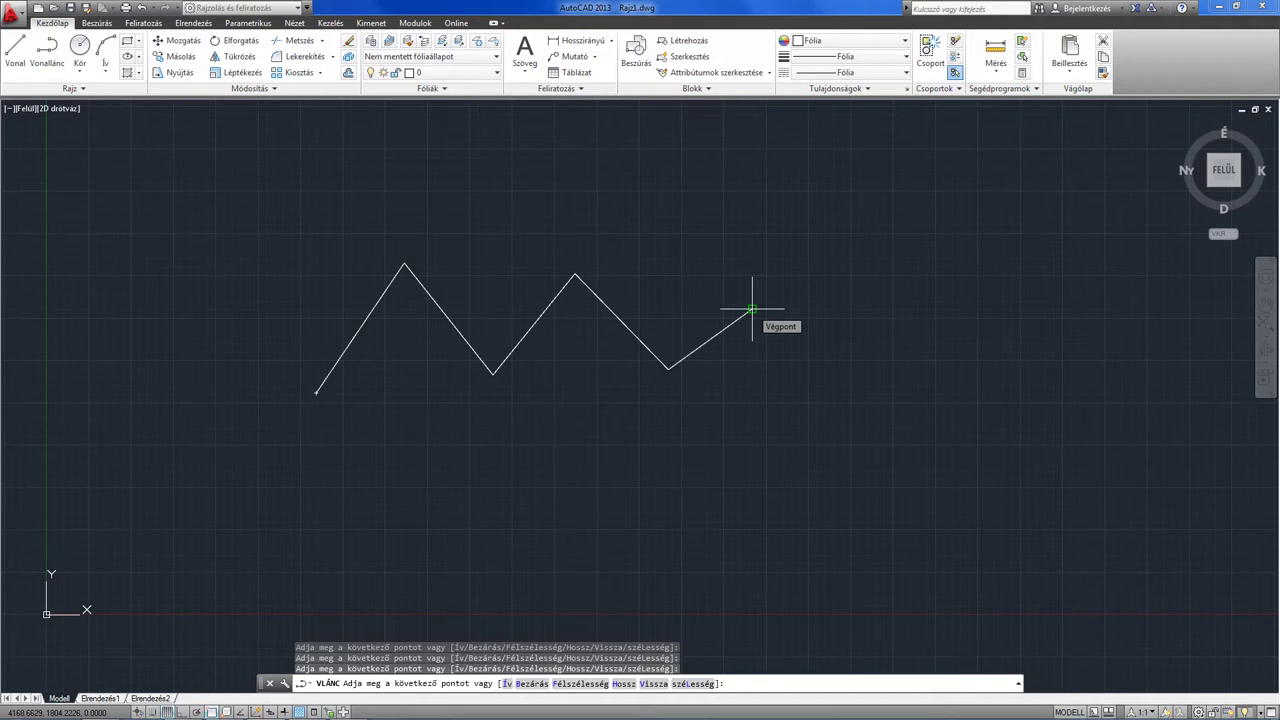
pyautogui.press('Return')
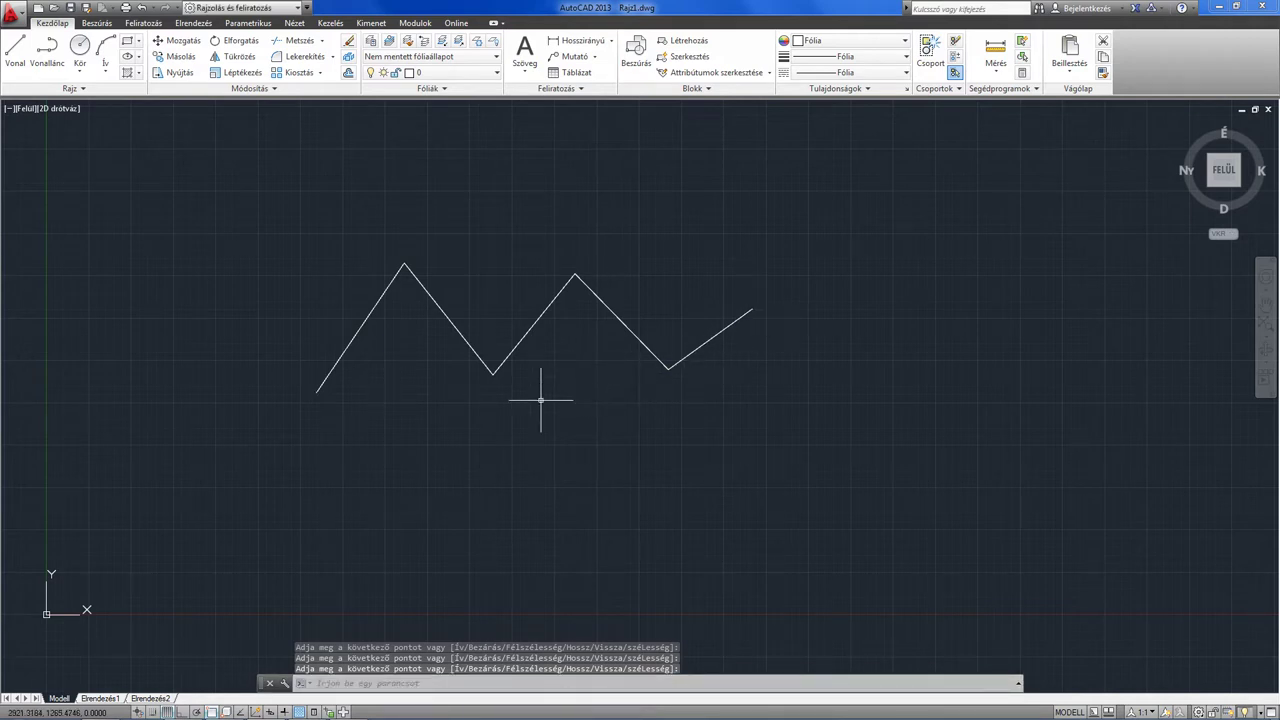
pyautogui.moveTo(460, 420); pyautogui.dragTo(480, 430, button='middle')
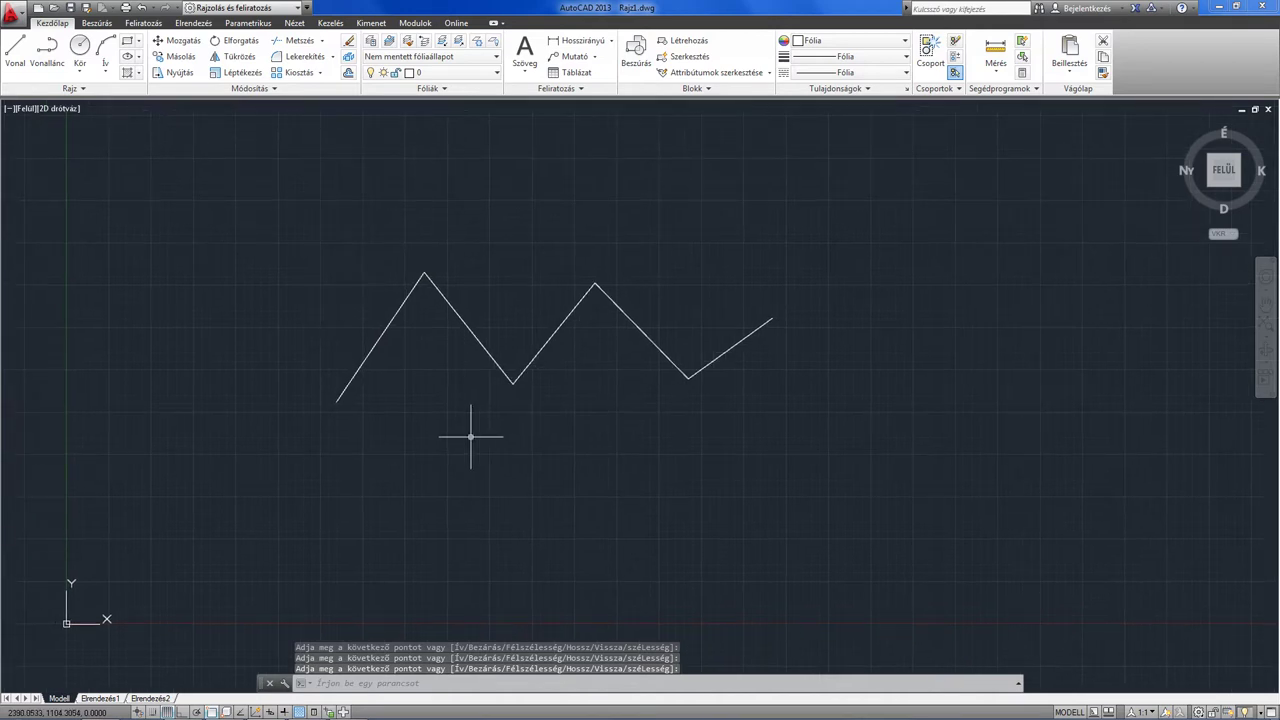
pyautogui.click(352, 379)
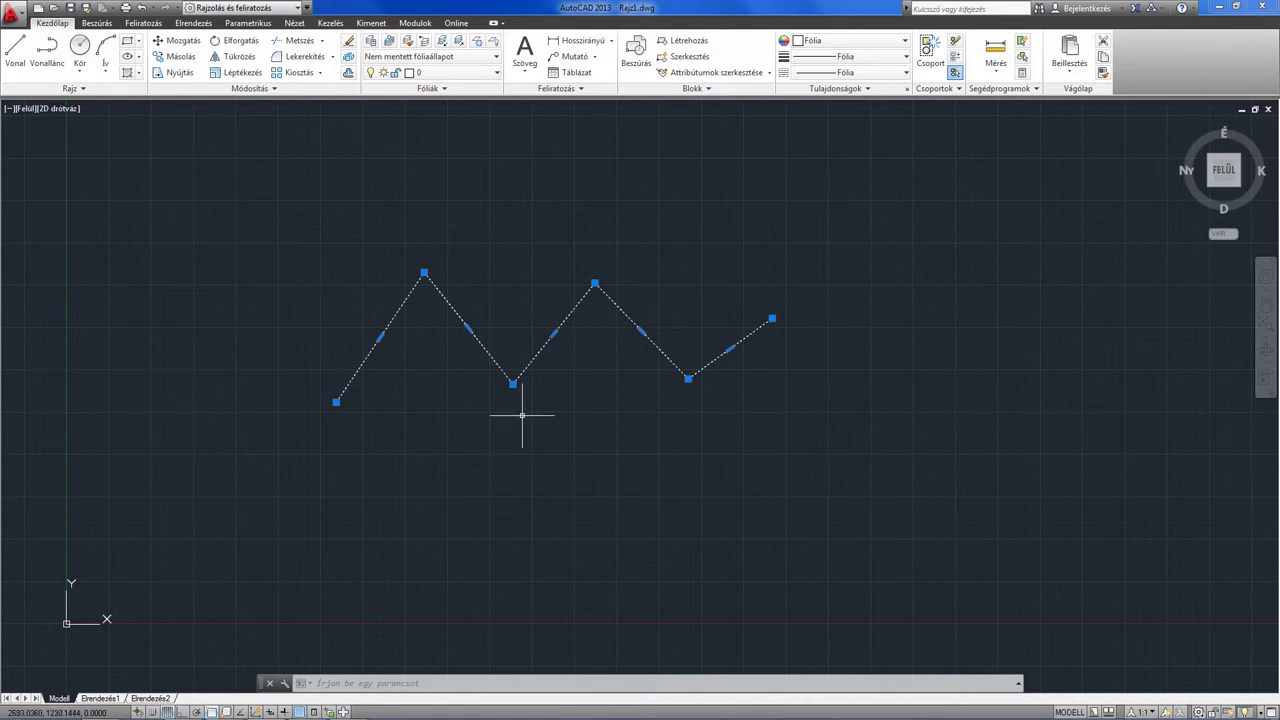
# Stretch the middle low vertex and the second peak grips downward, flattening the right half.
pyautogui.click(512, 383)
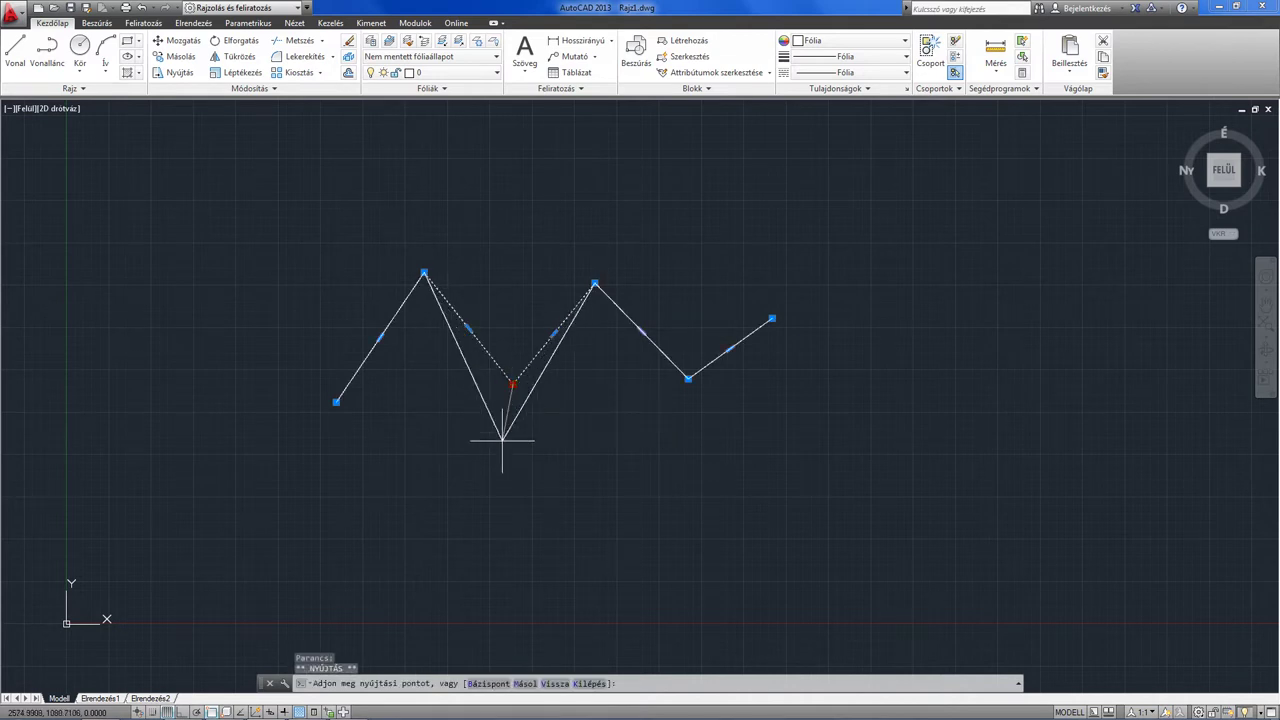
pyautogui.click(500, 449)
pyautogui.moveTo(595, 284); pyautogui.dragTo(598, 362)
pyautogui.press('Escape')
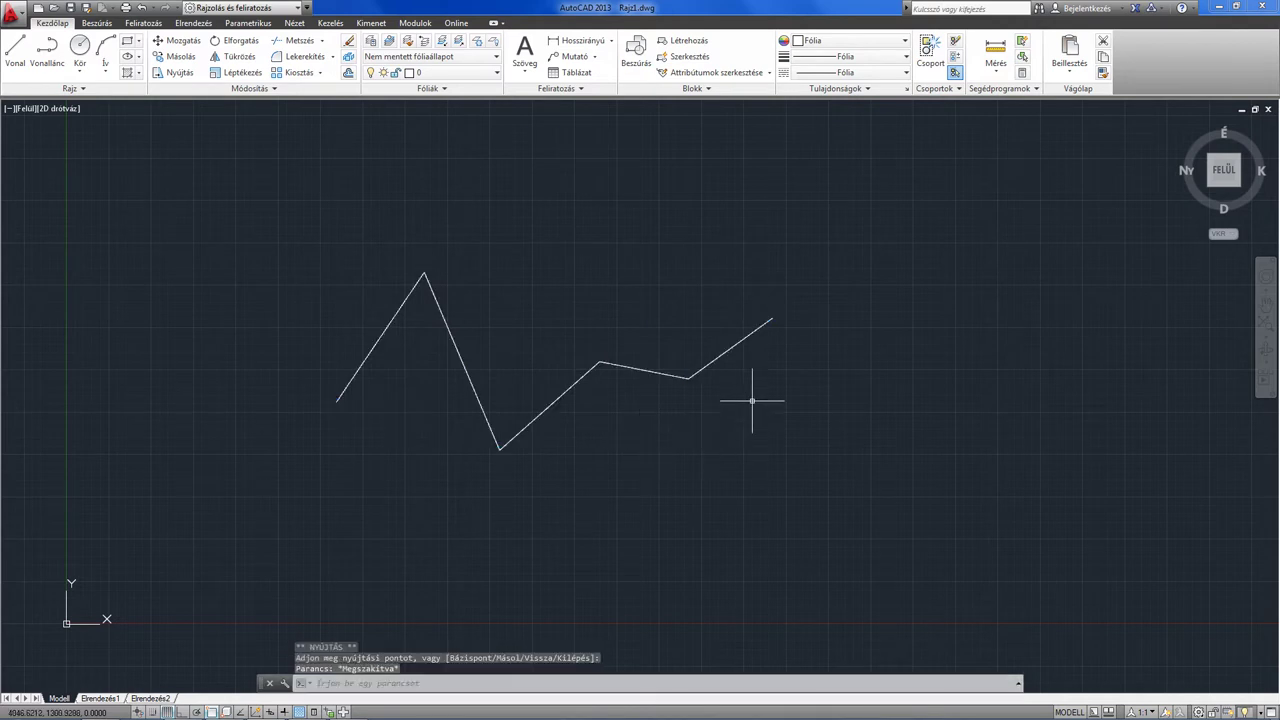
pyautogui.click(748, 336)
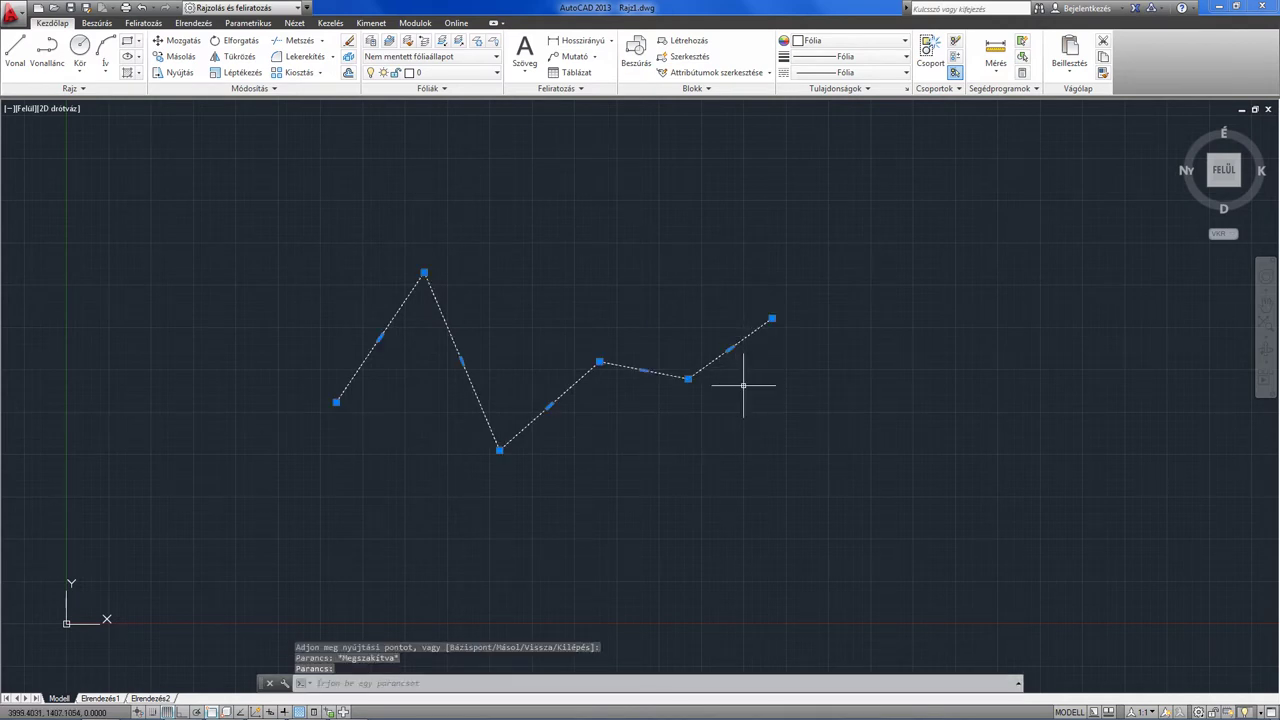
pyautogui.press('Escape')
pyautogui.moveTo(614, 480); pyautogui.dragTo(663, 430, button='middle')
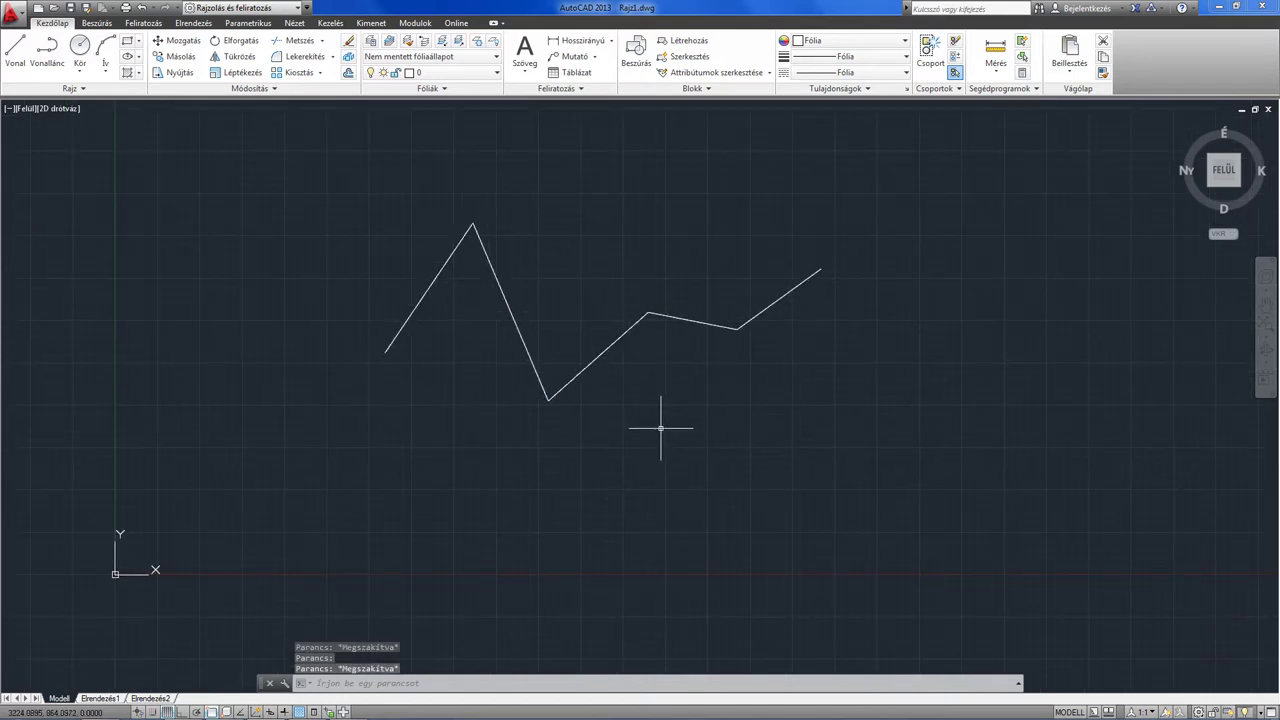
# Draw a second zigzag of separate straight lines below the polyline.
pyautogui.click(15, 68)
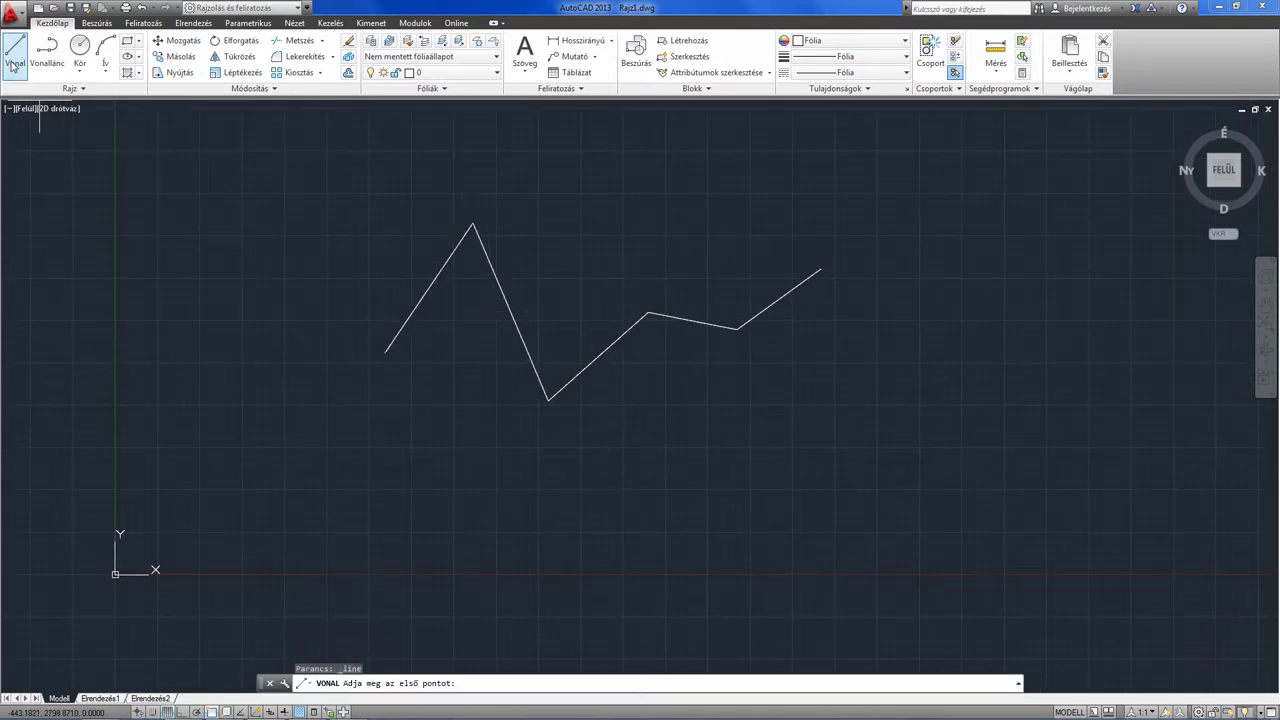
pyautogui.click(383, 475)
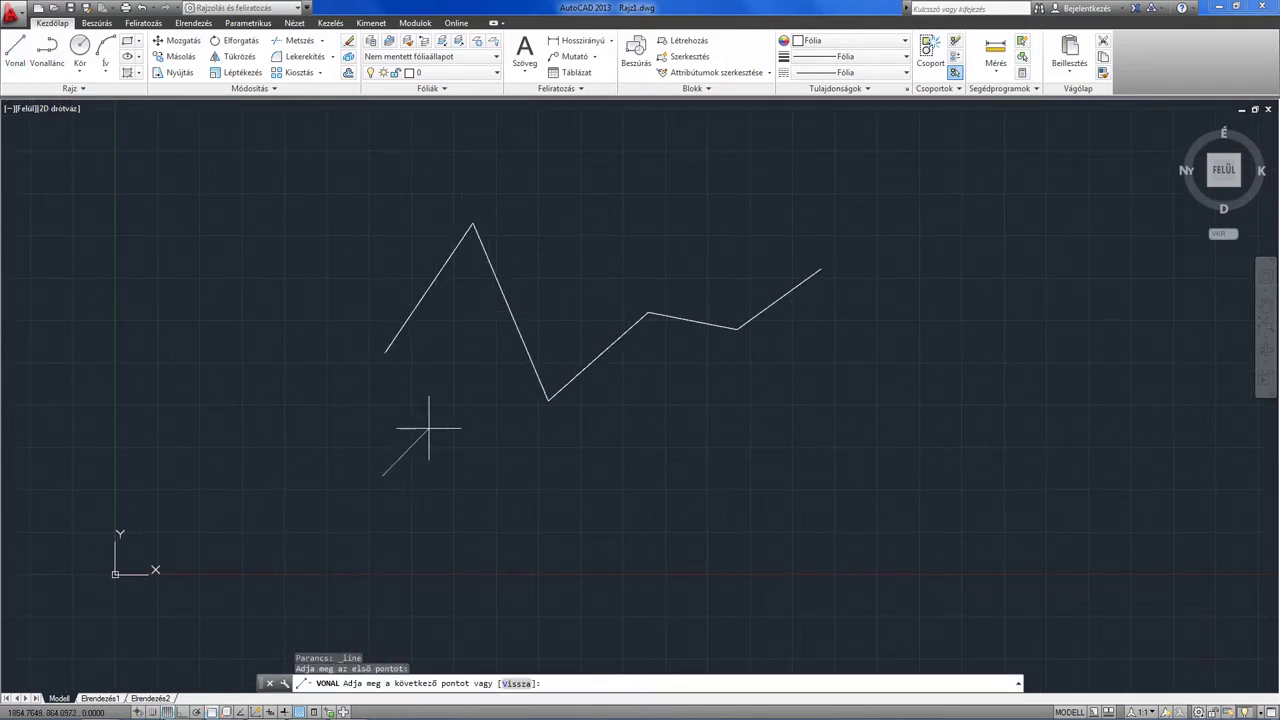
pyautogui.click(550, 505)
pyautogui.click(638, 413)
pyautogui.click(737, 446)
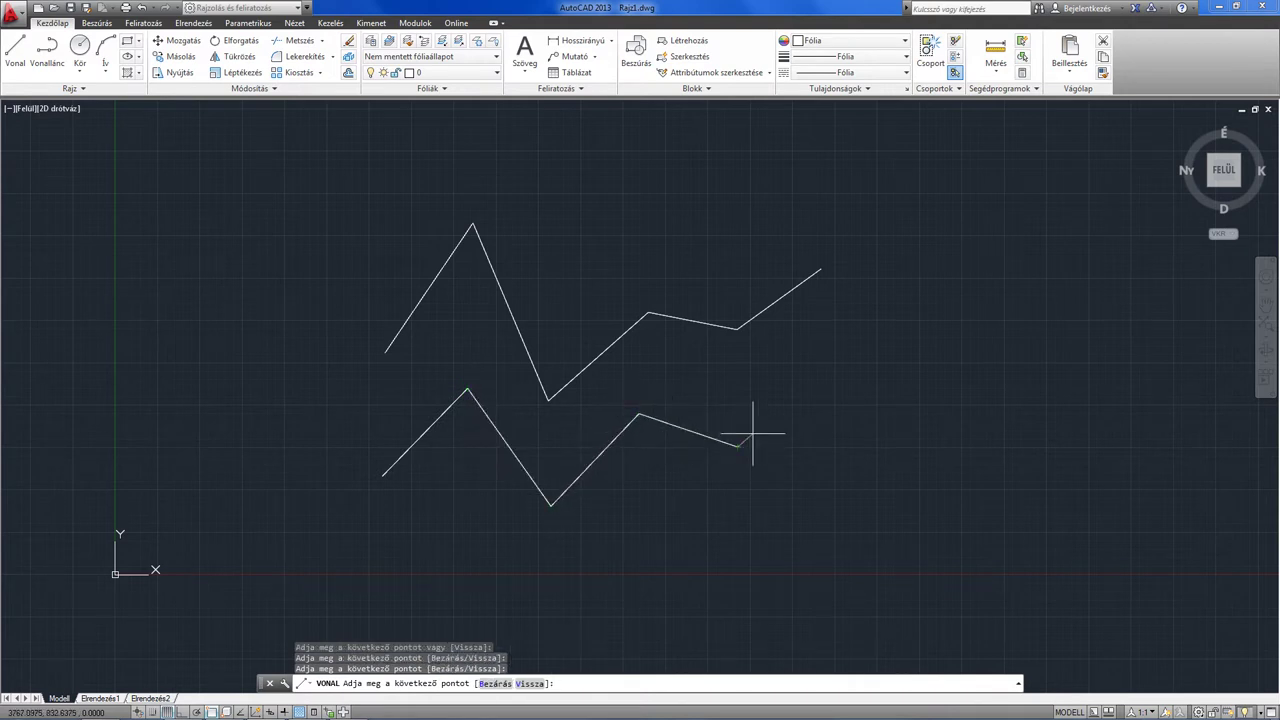
pyautogui.click(797, 400)
pyautogui.click(866, 433)
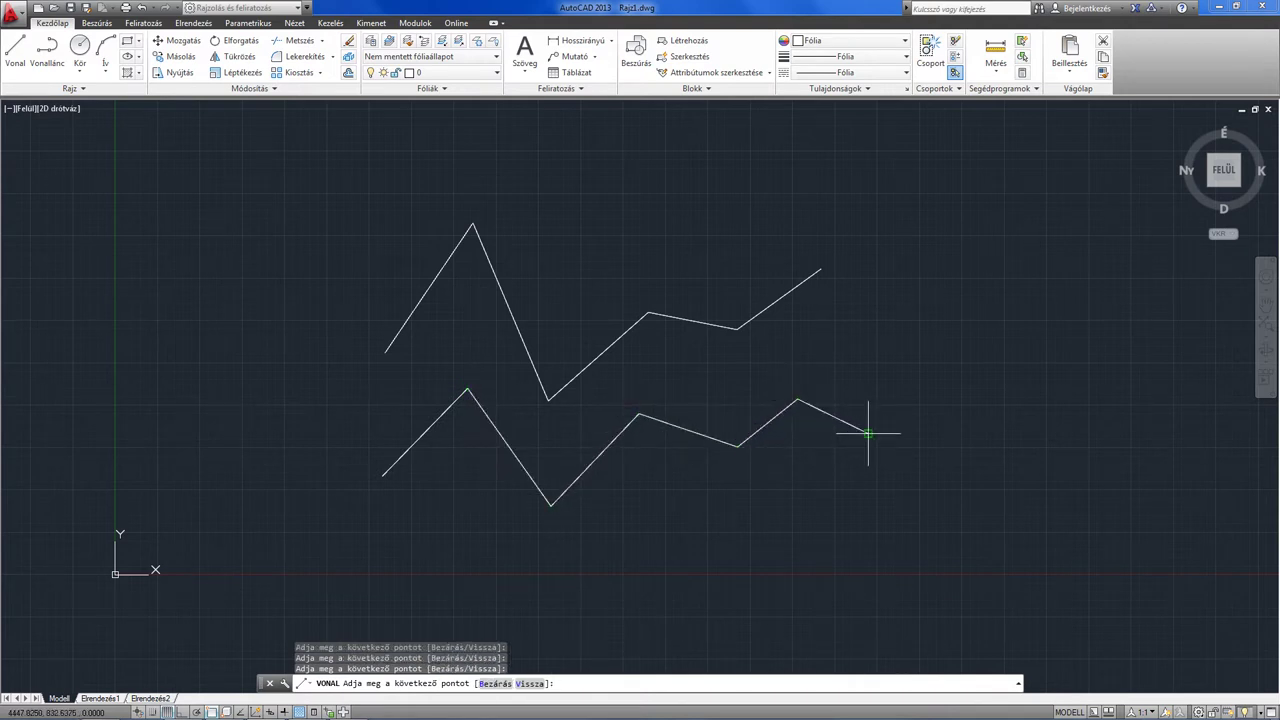
pyautogui.press('Return')
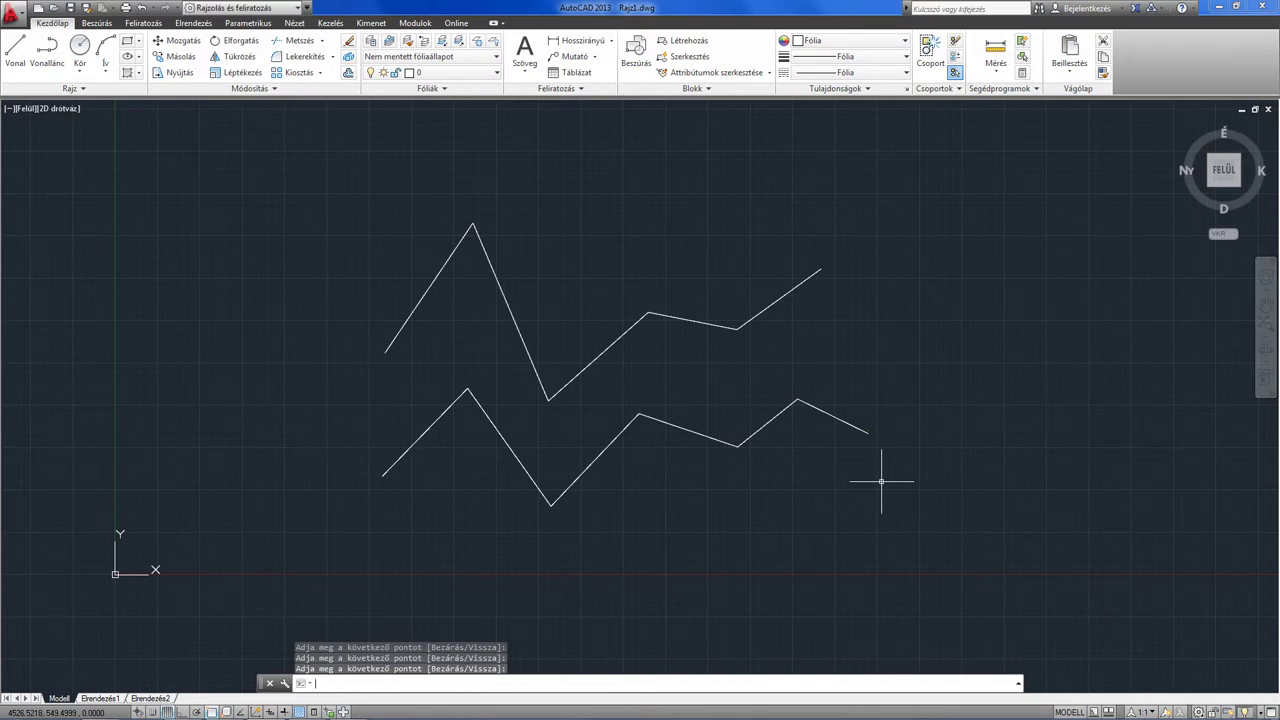
# Window-select the right-hand lines of the lower zigzag.
pyautogui.click(835, 416)
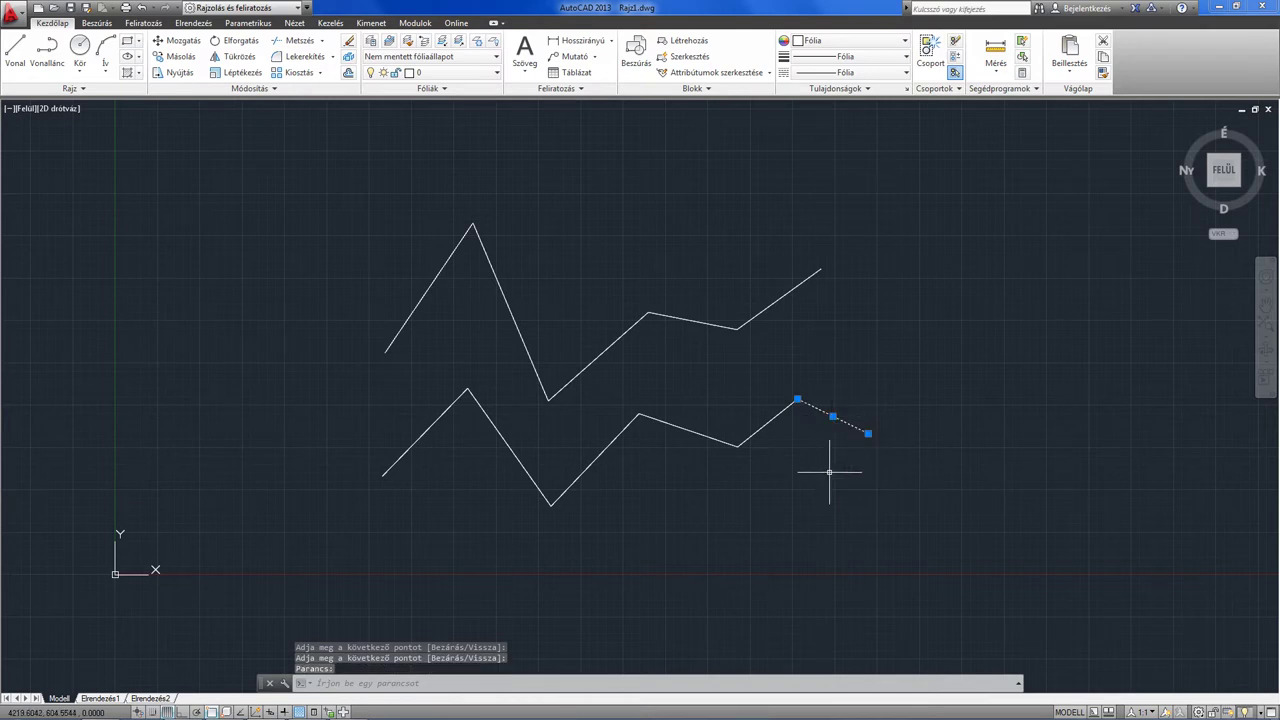
pyautogui.press('Escape')
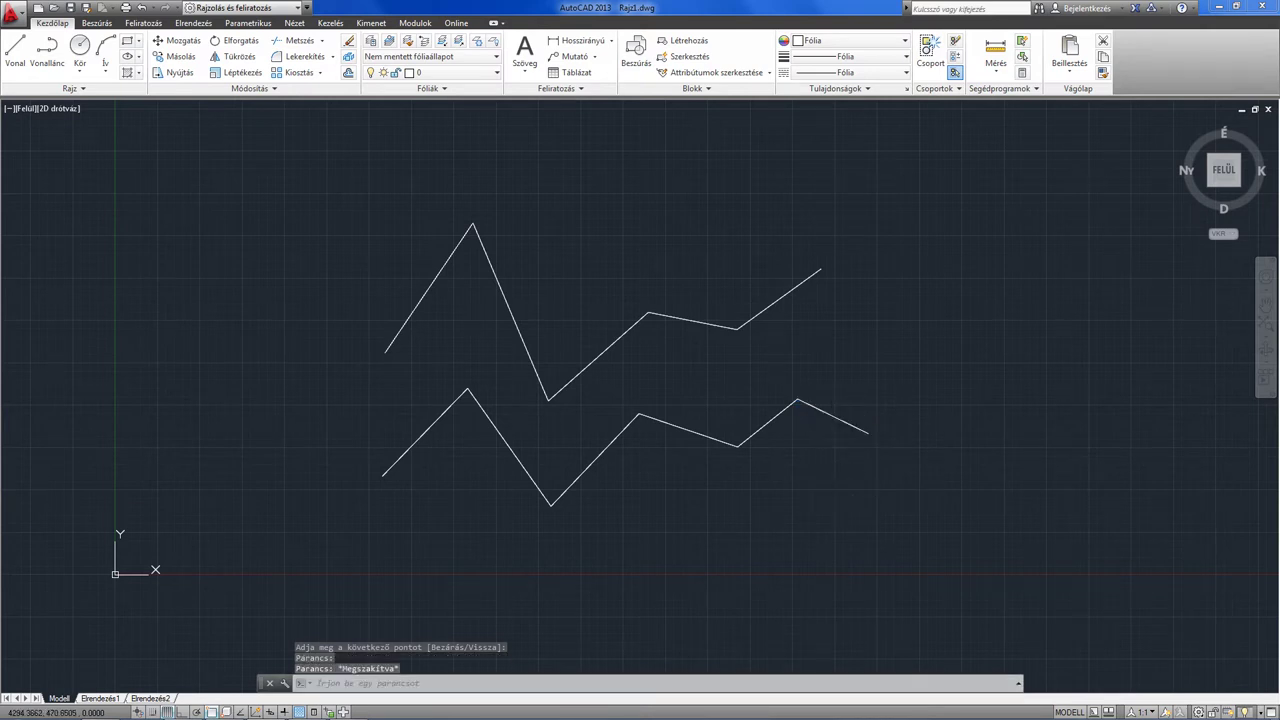
pyautogui.click(829, 472)
pyautogui.click(715, 384)
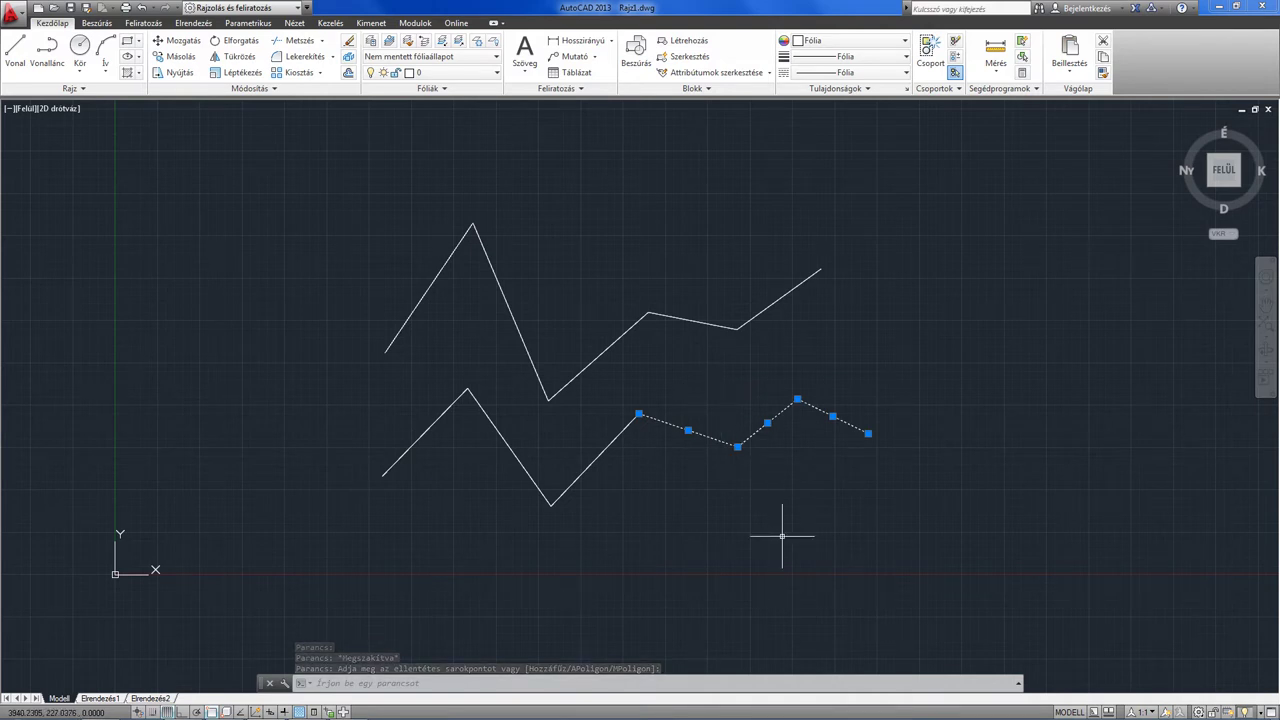
# Window-select both zigzags, all seven objects, and delete them.
pyautogui.press('Escape')
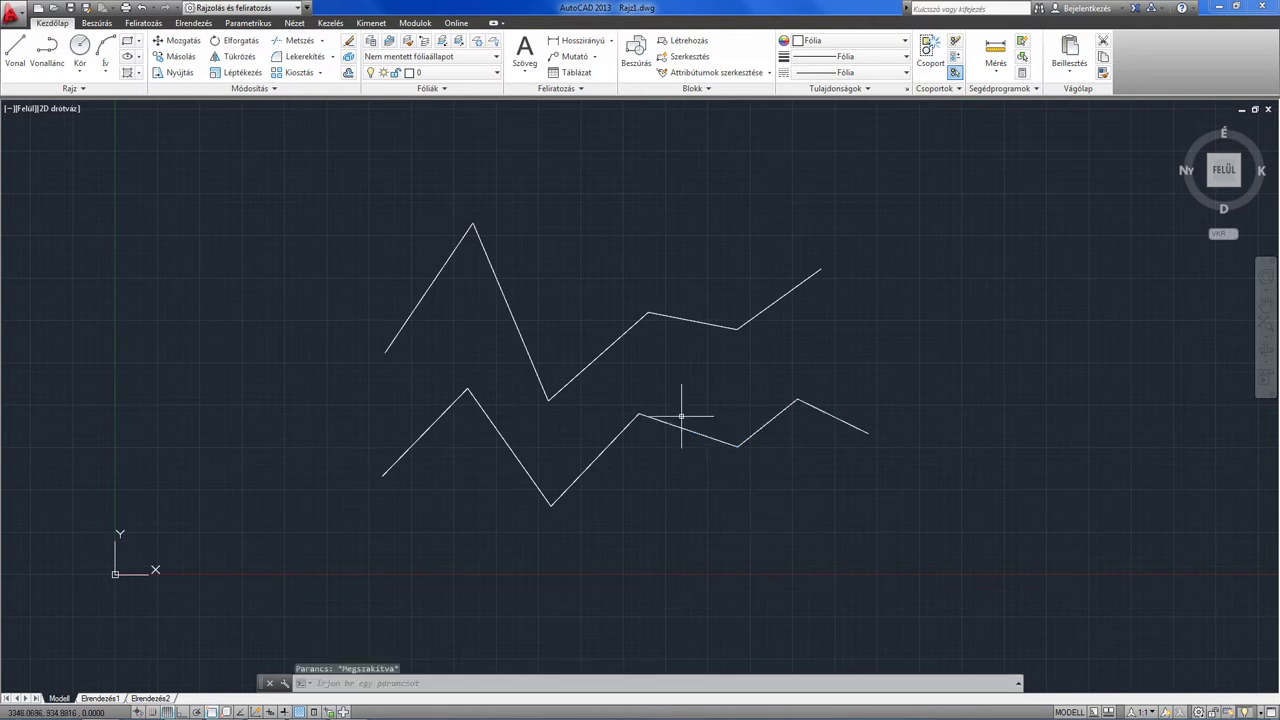
pyautogui.click(677, 420)
pyautogui.click(586, 339)
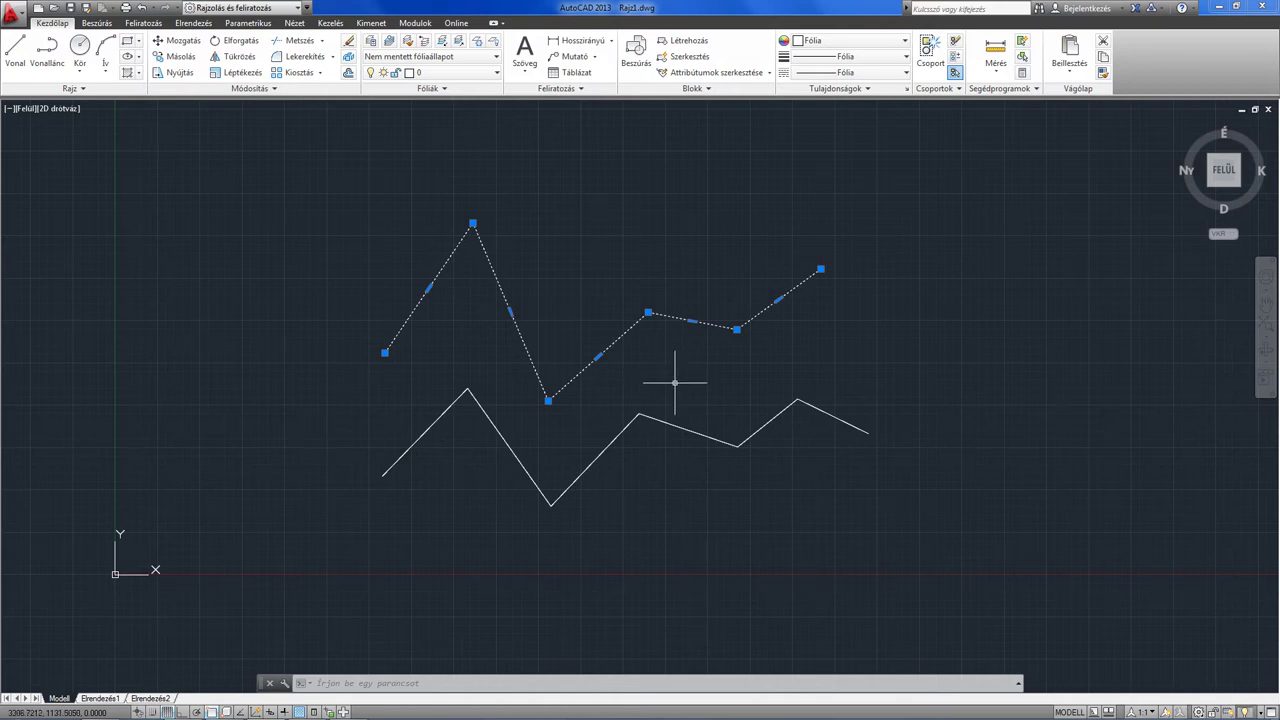
pyautogui.press('Escape')
pyautogui.click(910, 555)
pyautogui.click(363, 242)
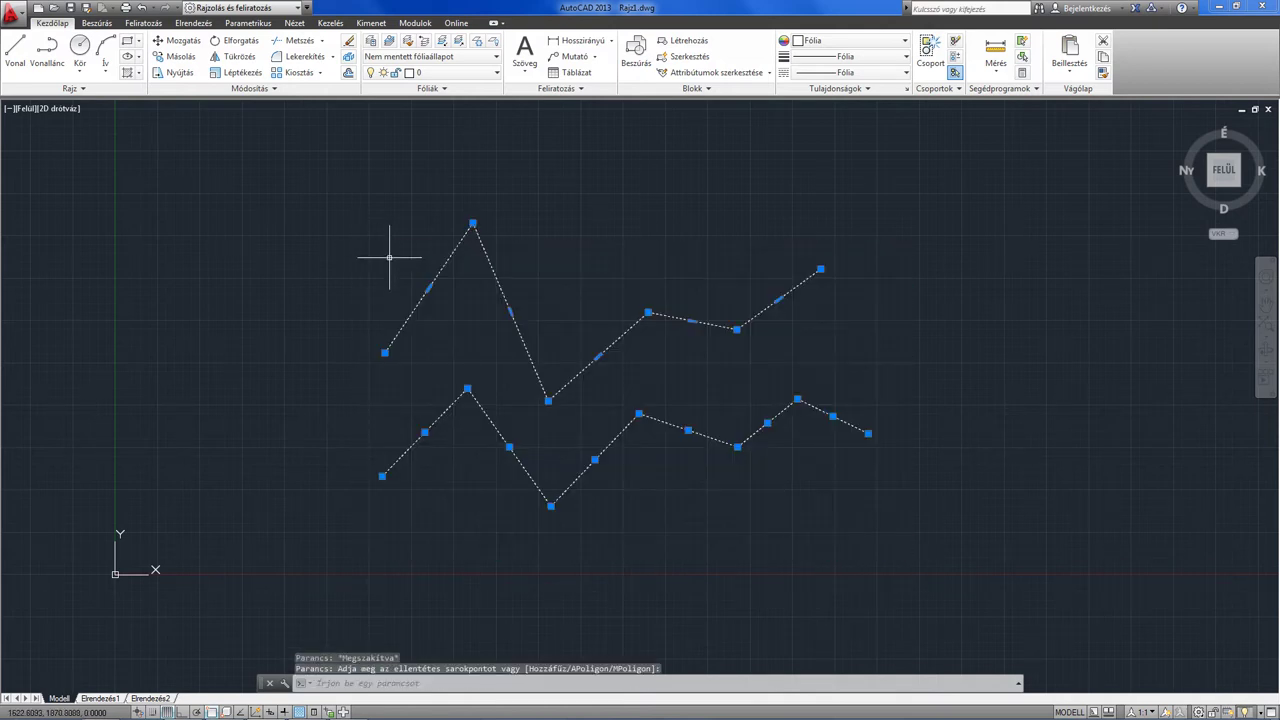
pyautogui.press('Delete')
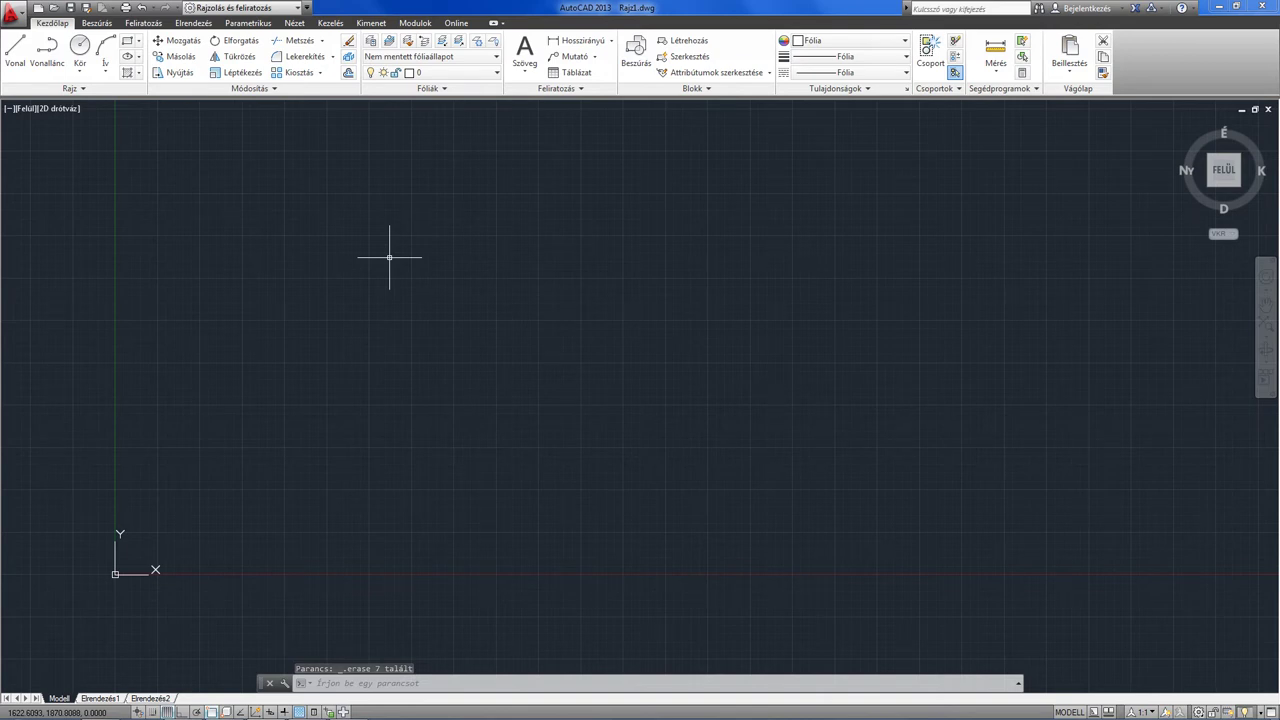
# Start a new polyline with VL and place five vertices forming a four-segment zigzag.
pyautogui.write('VL')
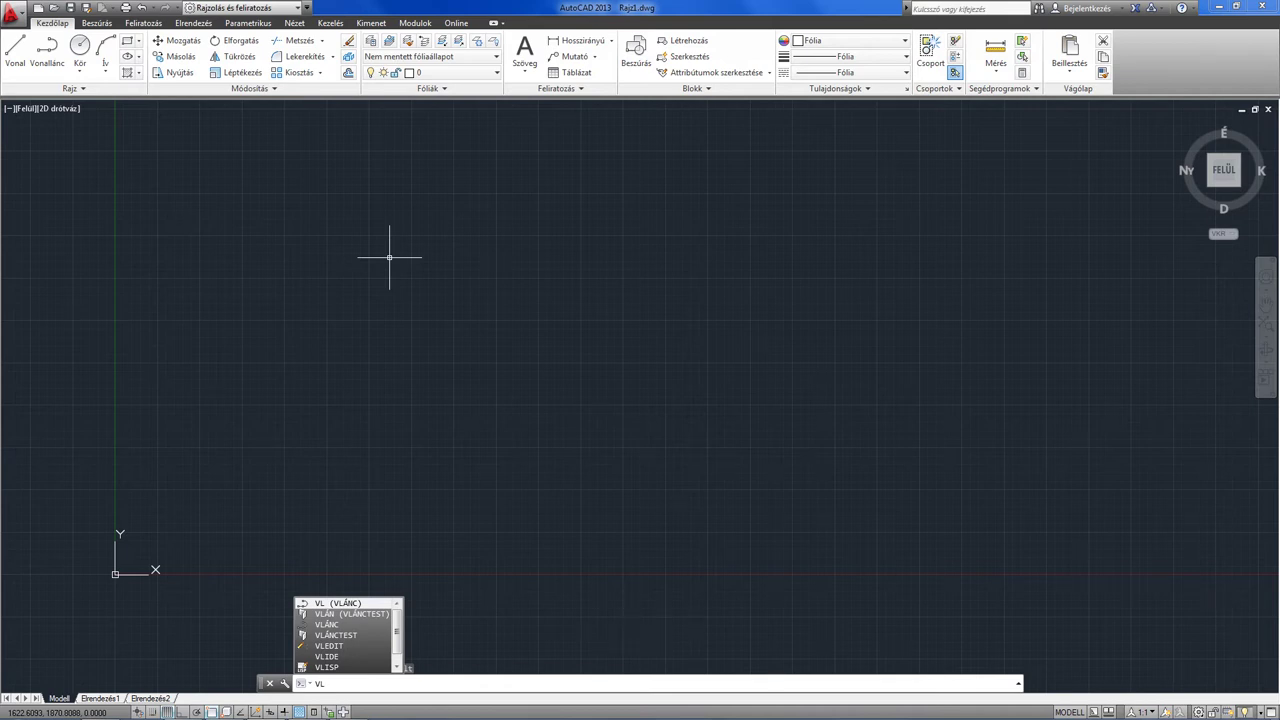
pyautogui.press('Return')
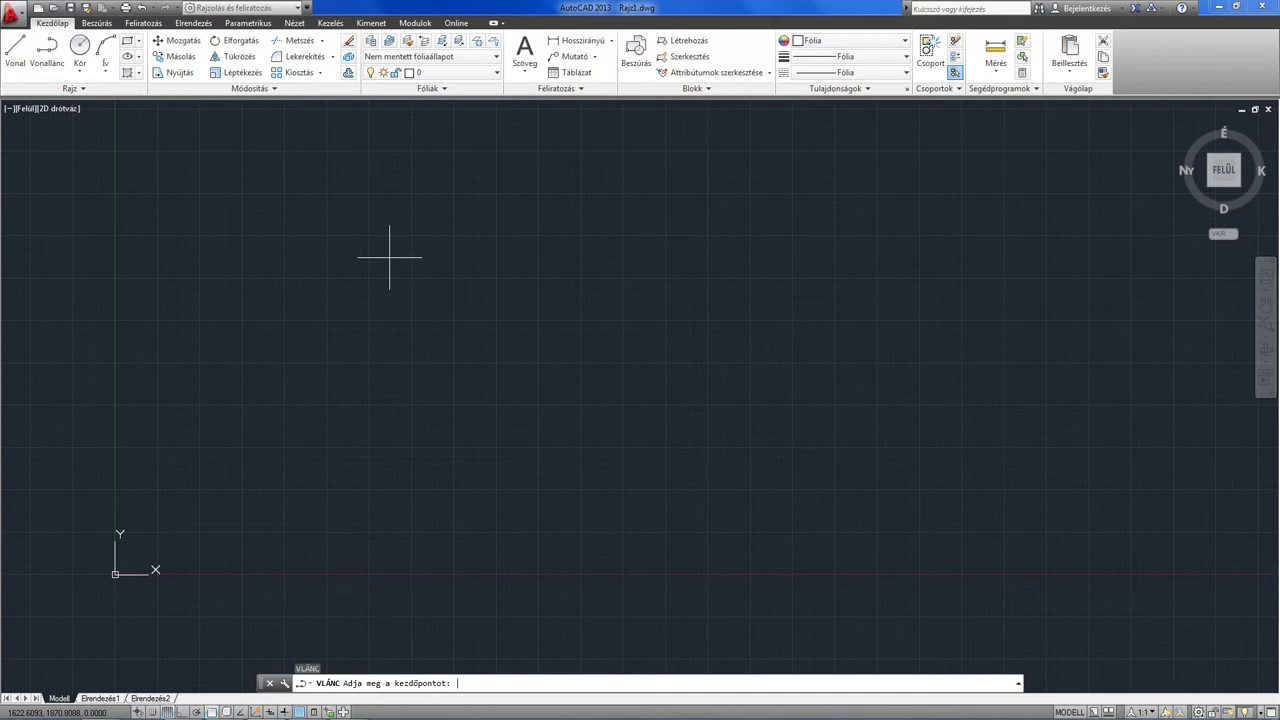
pyautogui.click(358, 390)
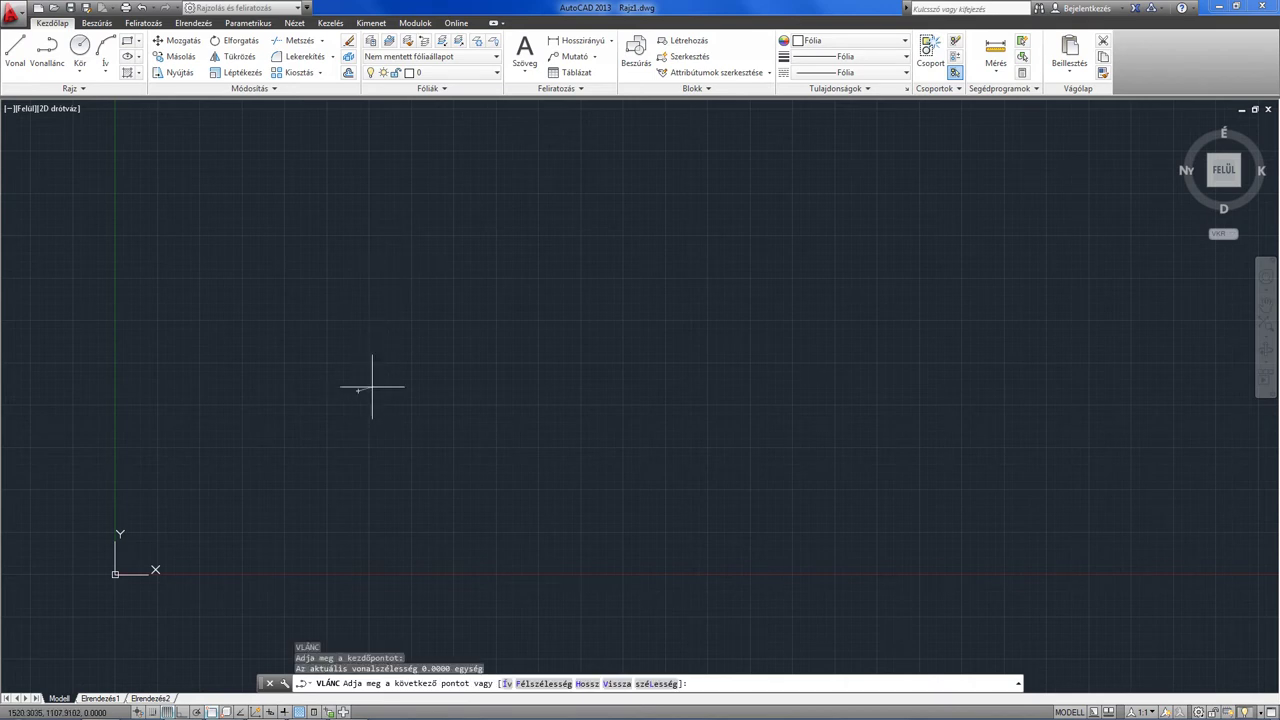
pyautogui.click(452, 262)
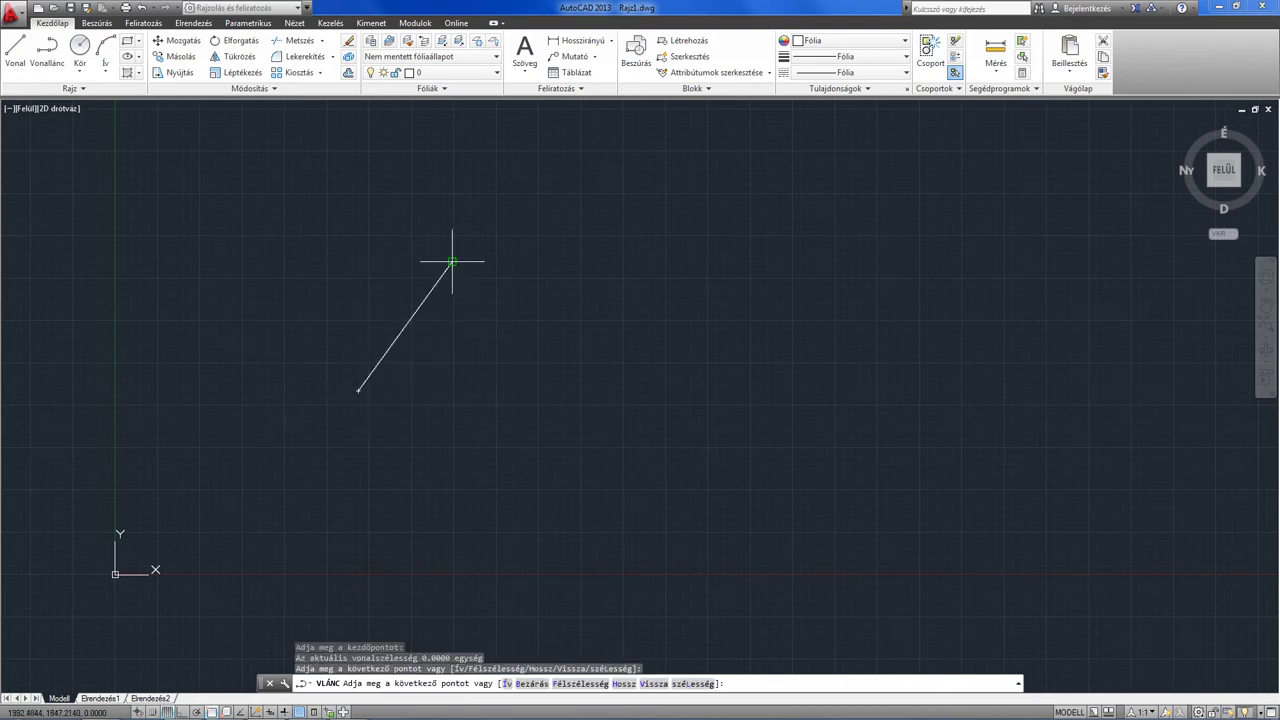
pyautogui.click(511, 330)
pyautogui.click(600, 298)
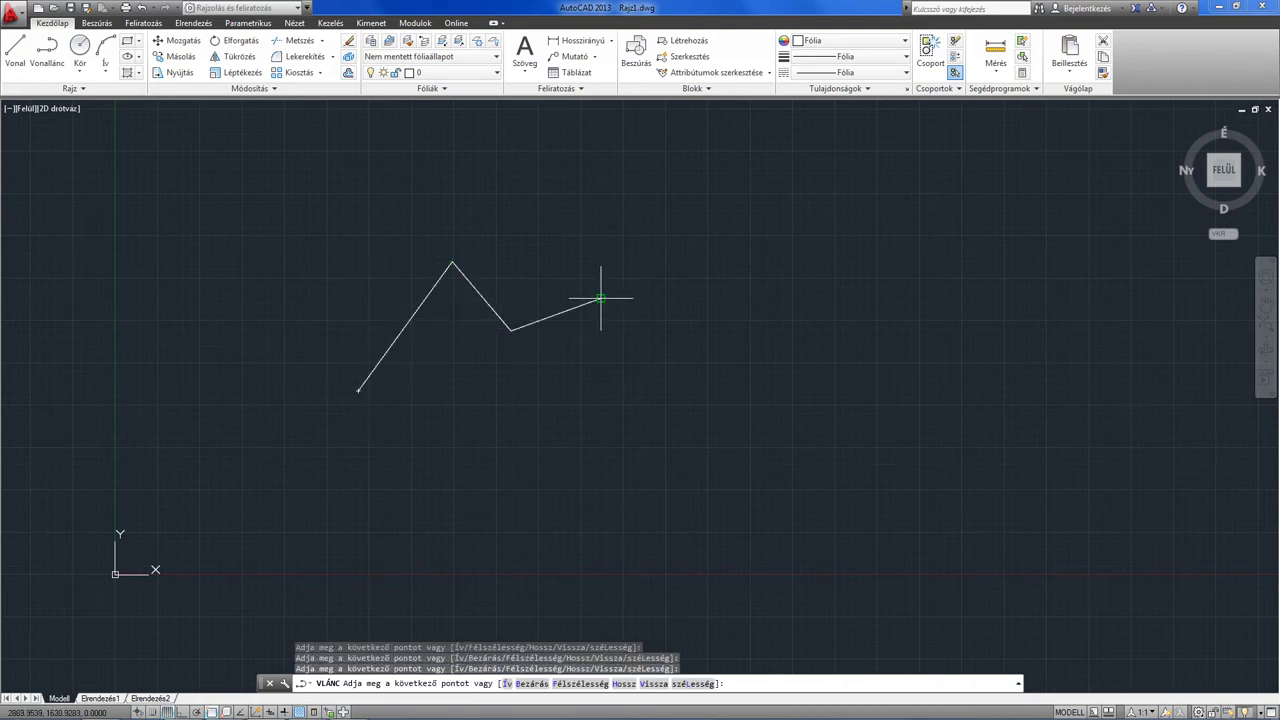
pyautogui.click(661, 337)
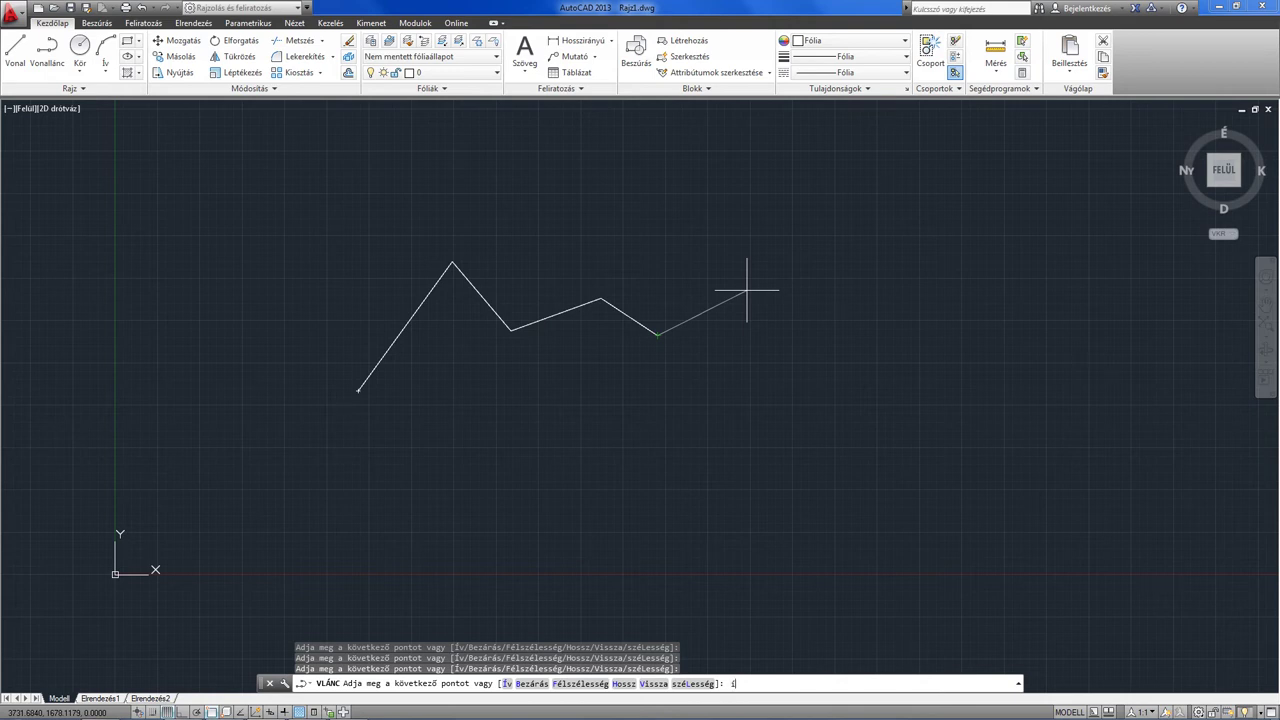
# Switch the polyline to arc mode and chain six tangent arcs into S-curves and an inward spiral.
pyautogui.write('í')
pyautogui.press('Return')
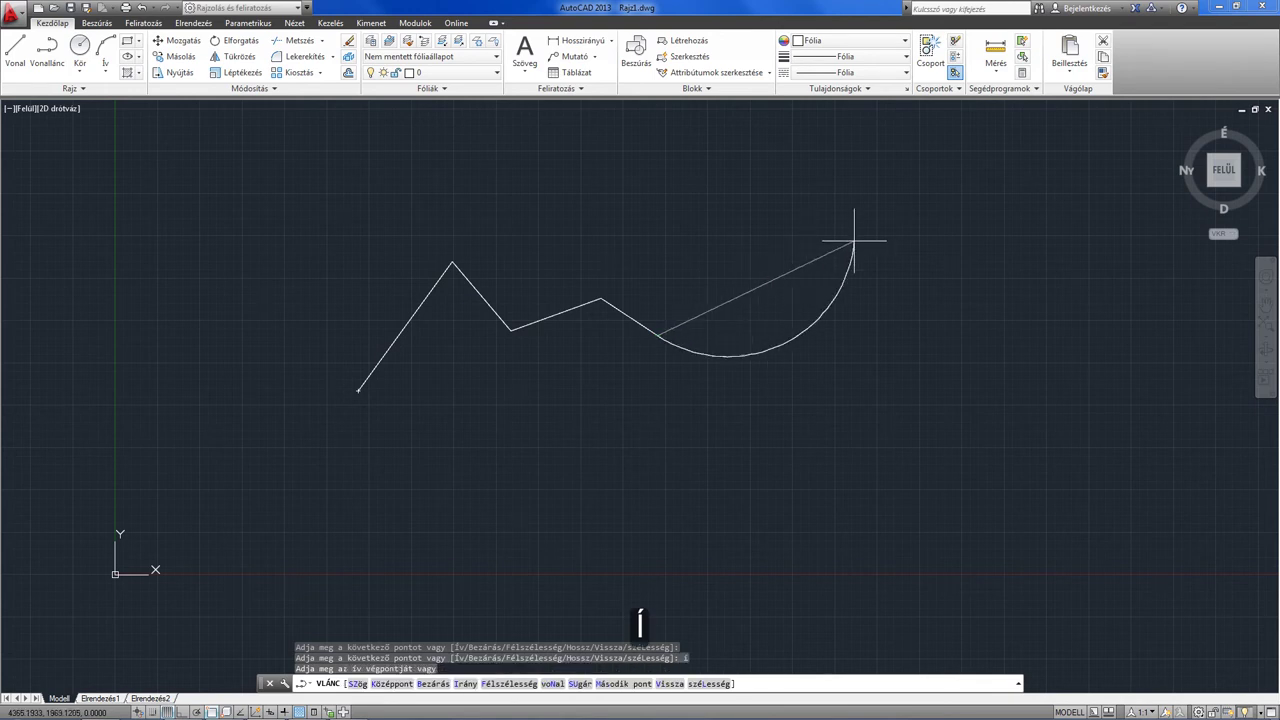
pyautogui.click(852, 246)
pyautogui.click(926, 298)
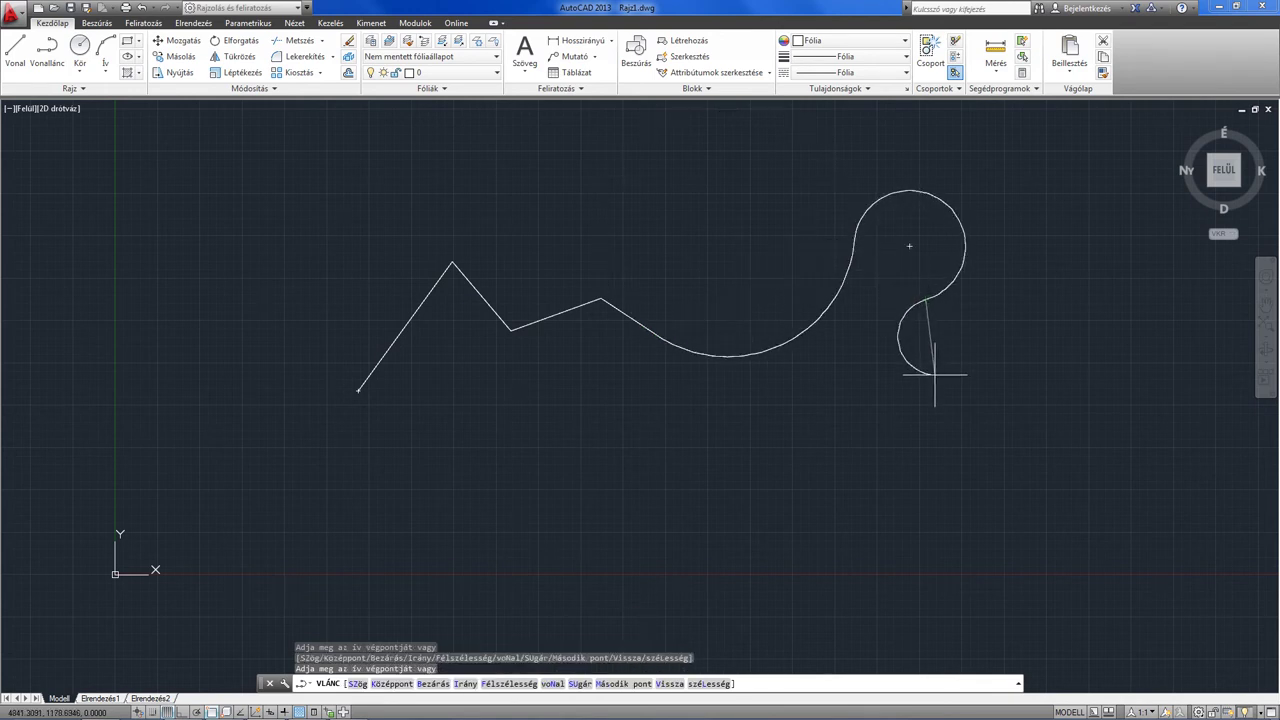
pyautogui.click(935, 376)
pyautogui.click(905, 423)
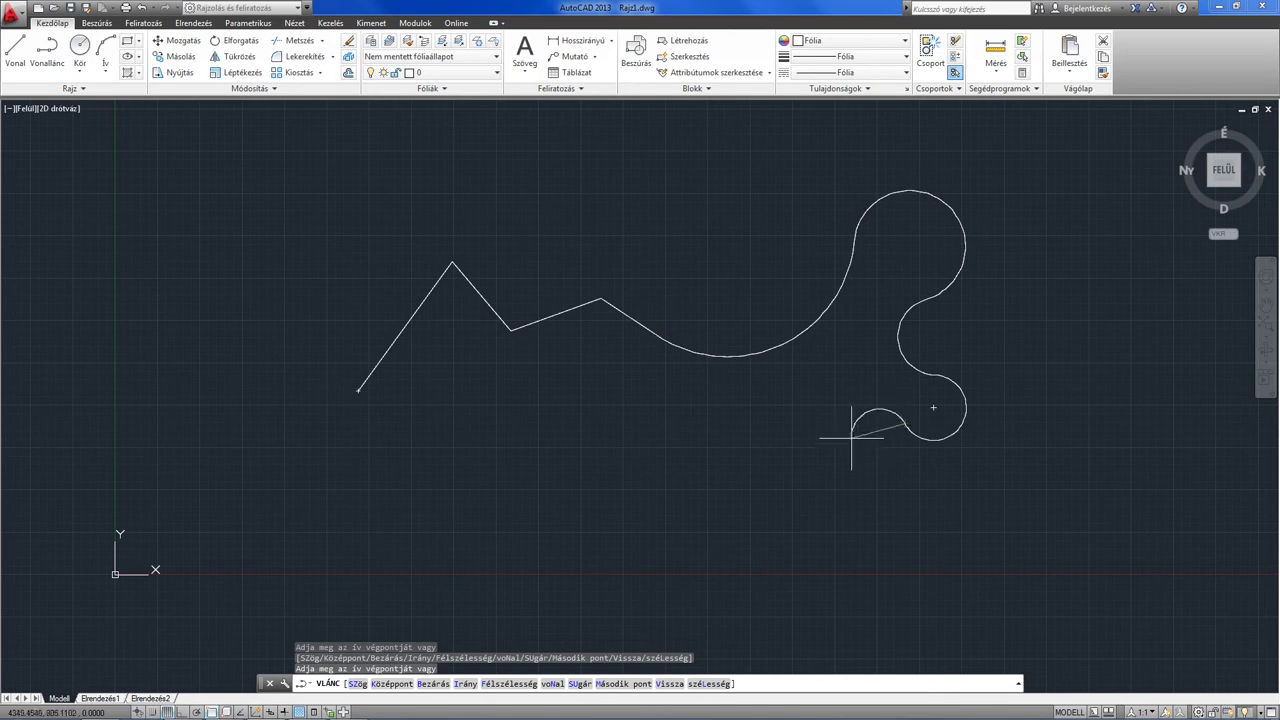
pyautogui.click(837, 445)
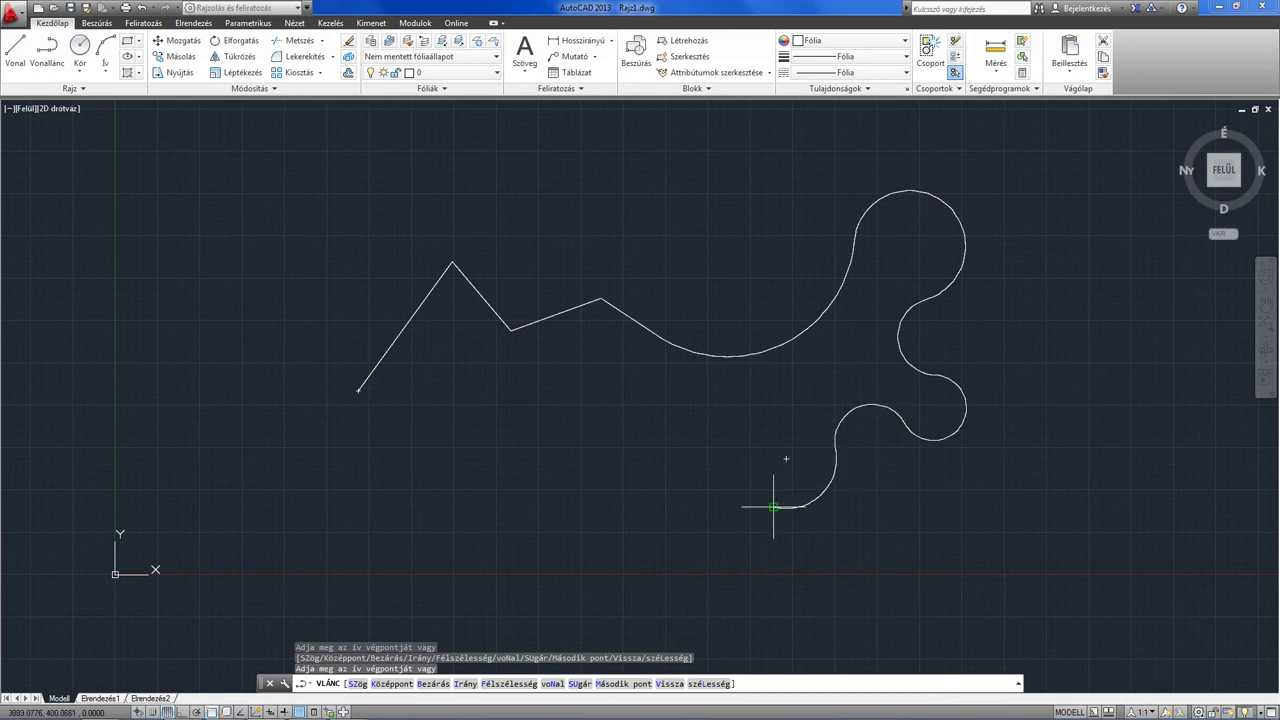
pyautogui.click(734, 423)
pyautogui.scroll(2, 751, 417)
pyautogui.scroll(2, 752, 418)
pyautogui.write('n')
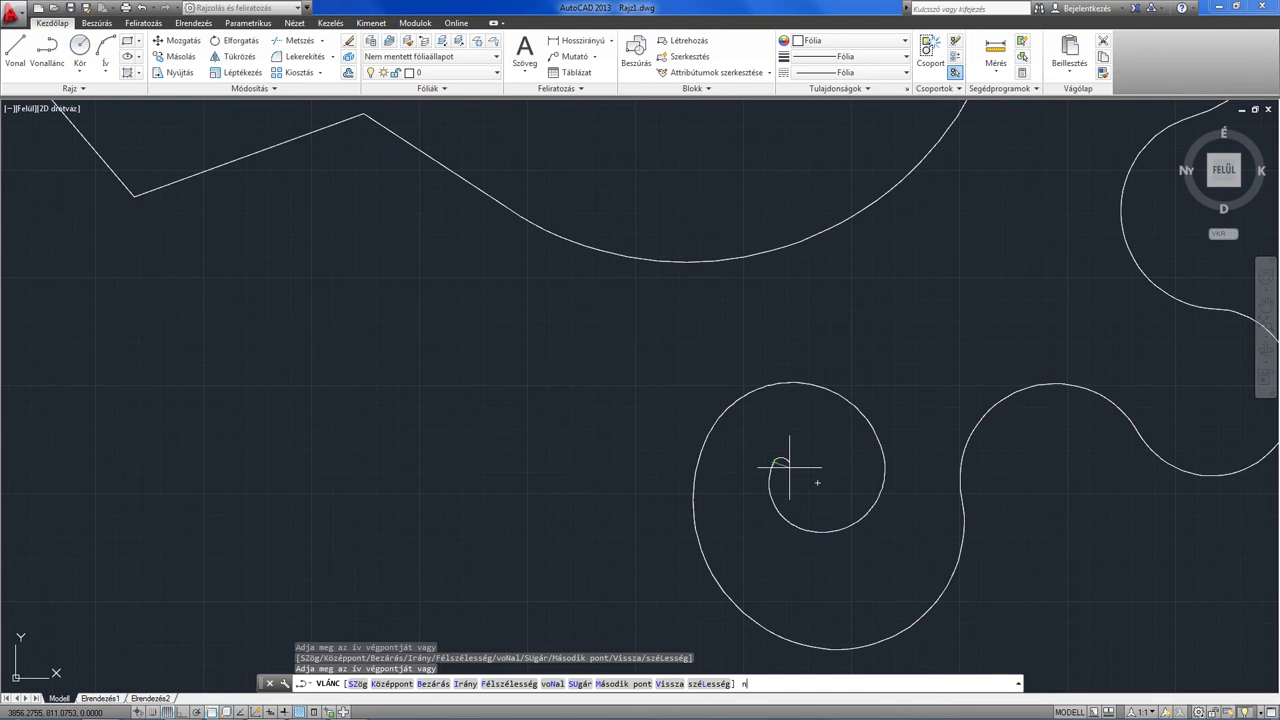
# Return to line mode and add three straight zigzag vertices leading out of the spiral.
pyautogui.press('Return')
pyautogui.click(606, 388)
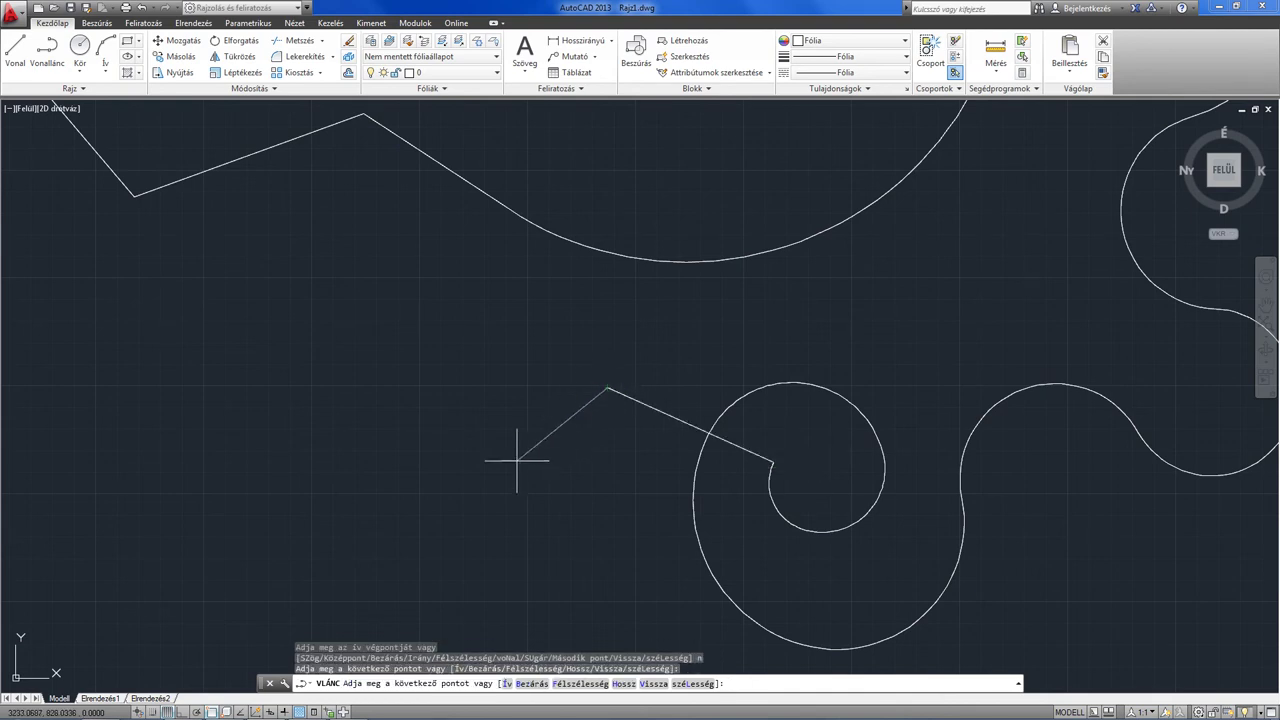
pyautogui.click(498, 465)
pyautogui.click(351, 388)
# Close the polyline back to its starting point with the b (Bezárás) option.
pyautogui.scroll(-1, 334, 420)
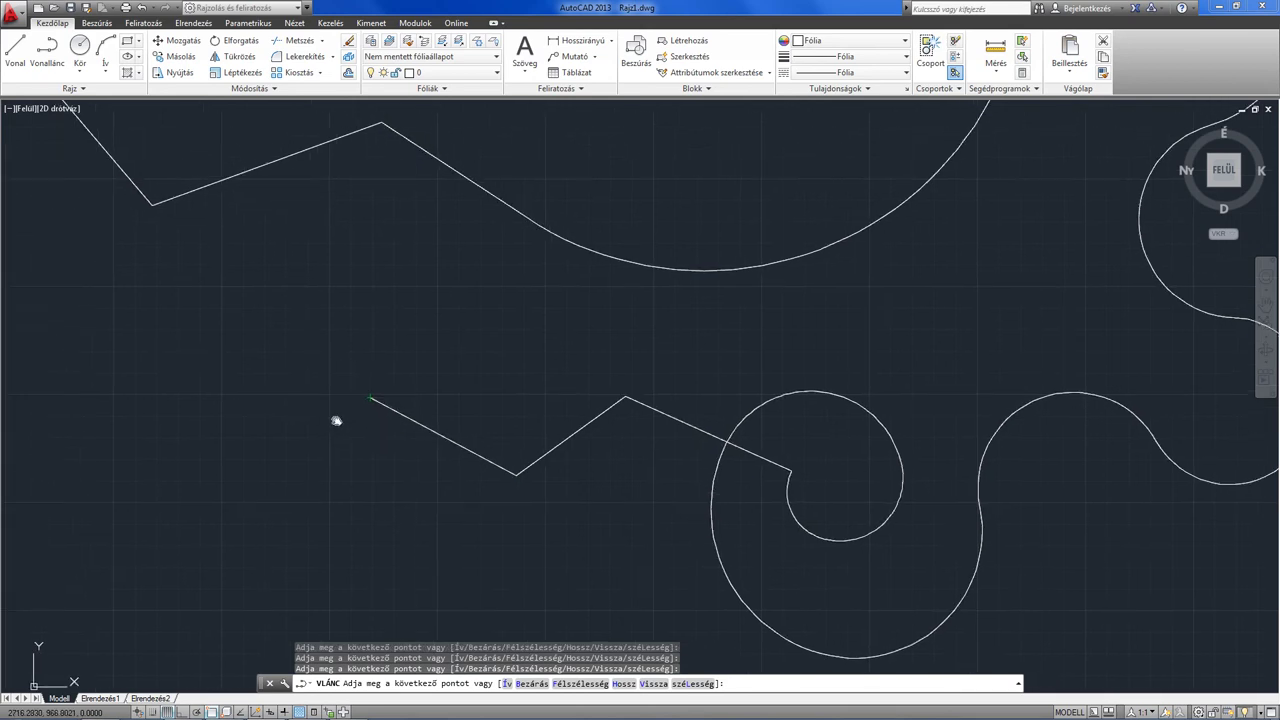
pyautogui.moveTo(334, 420); pyautogui.dragTo(571, 420, button='middle')
pyautogui.scroll(-2, 565, 427)
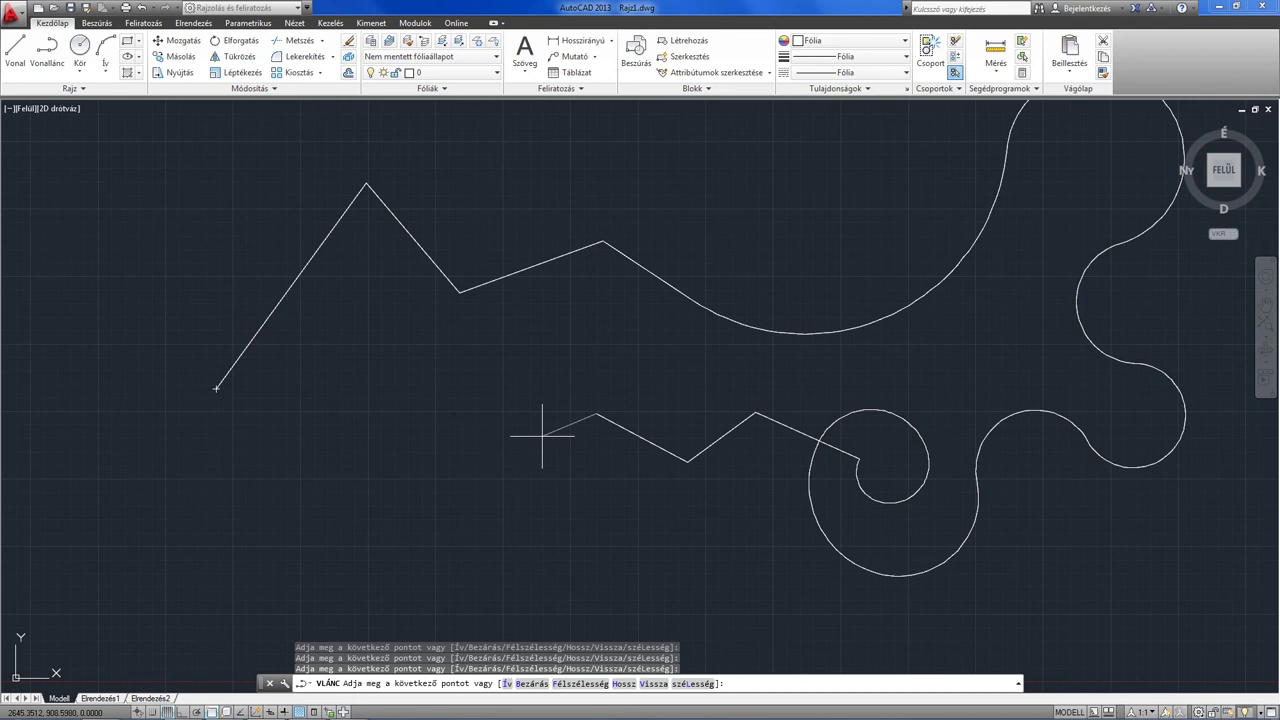
pyautogui.write('b')
pyautogui.press('Return')
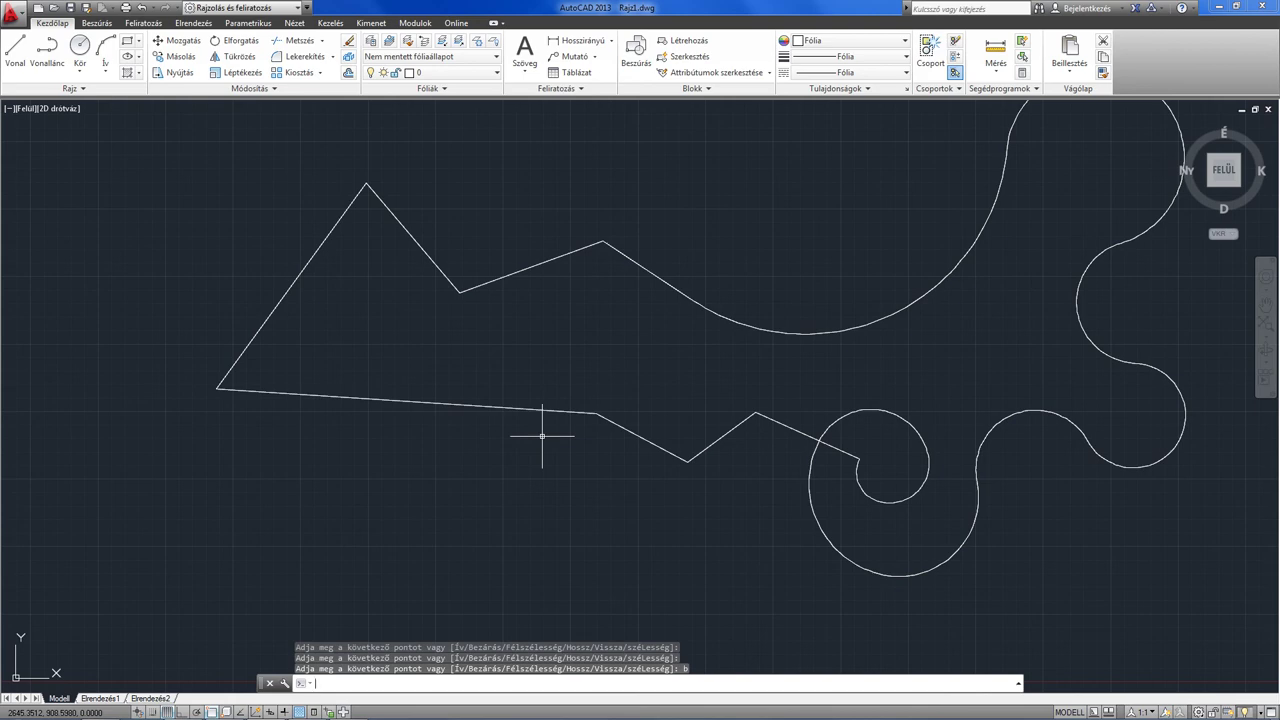
# Frame the whole closed shape in view and select it as a single polyline.
pyautogui.moveTo(809, 357)
pyautogui.mouseDown(button='middle')
pyautogui.moveTo(671, 366)
pyautogui.moveTo(640, 354)
pyautogui.moveTo(614, 375)
pyautogui.mouseUp(button='middle')
pyautogui.scroll(-2, 656, 357)
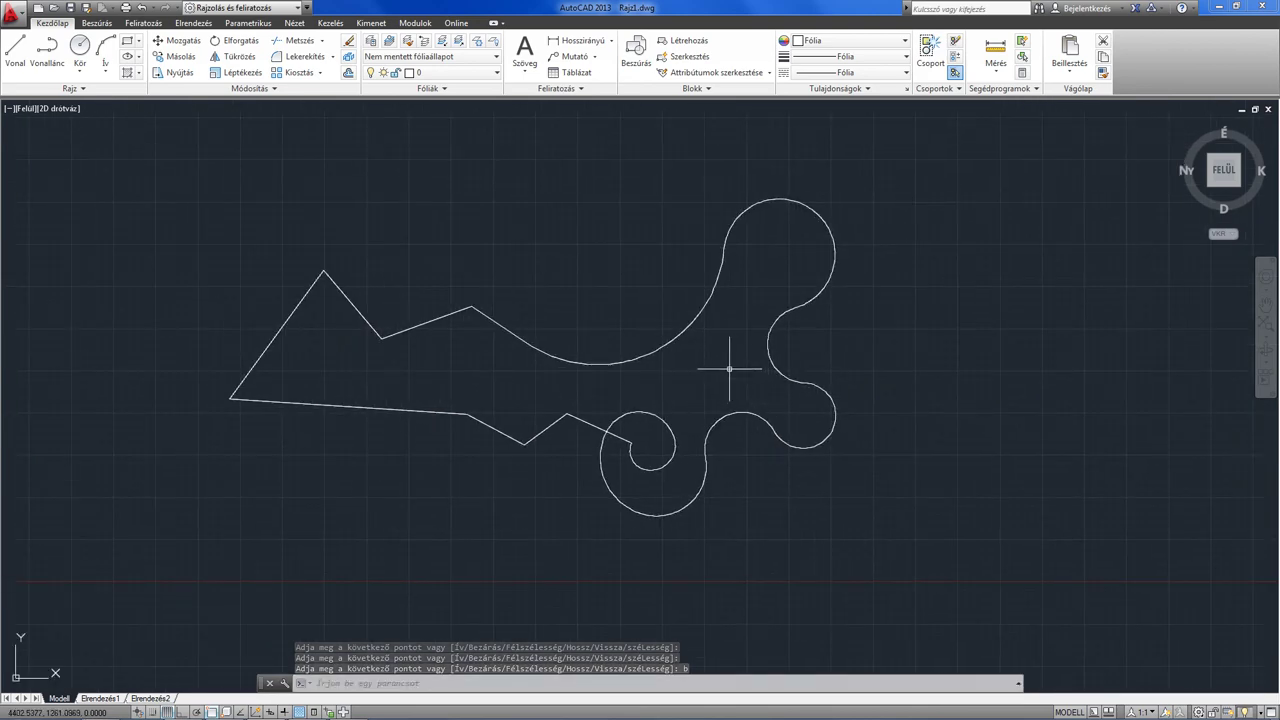
pyautogui.click(687, 330)
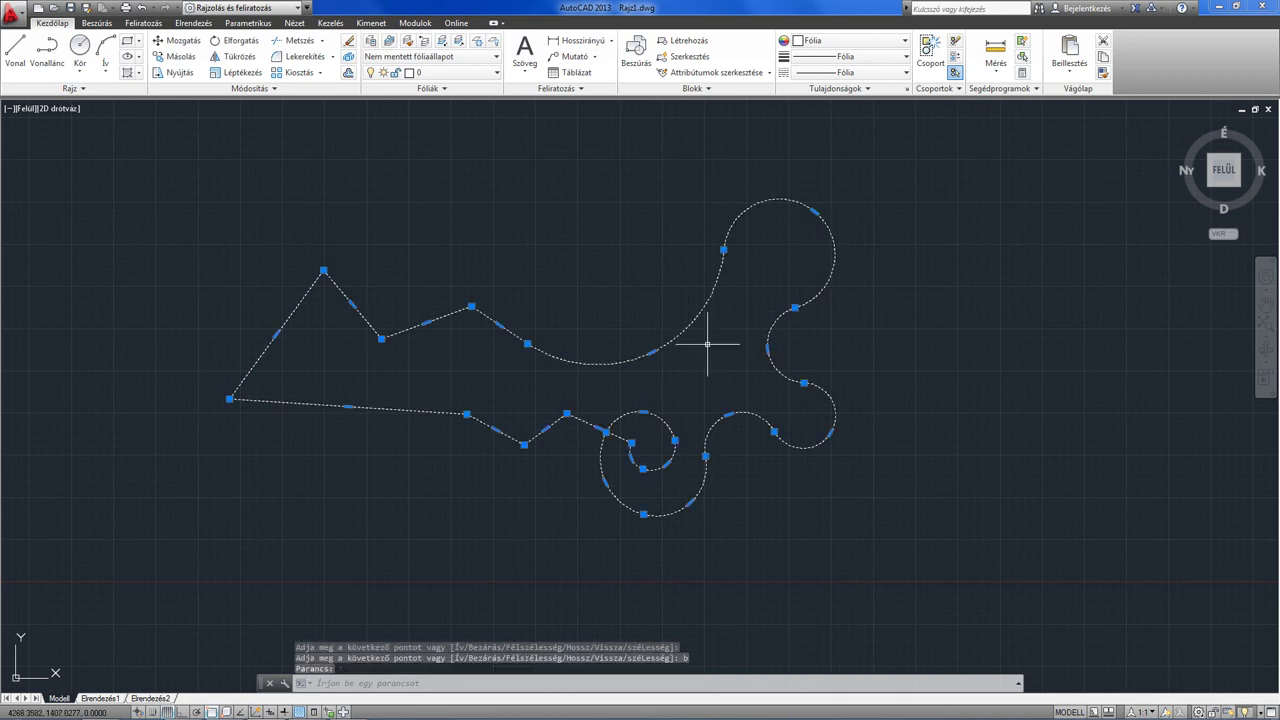